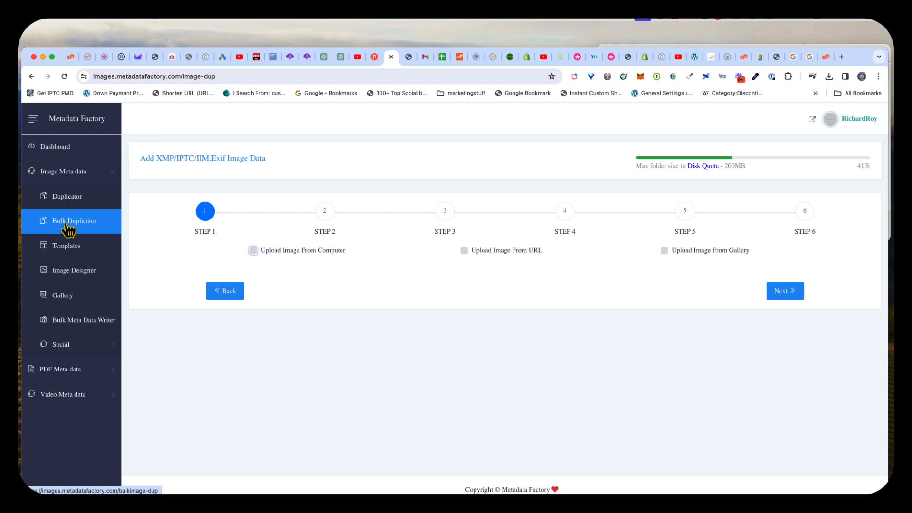
Step: Open the Bulk Duplicator for image metadata
{"action": "left_click", "coordinate": [73, 223]}
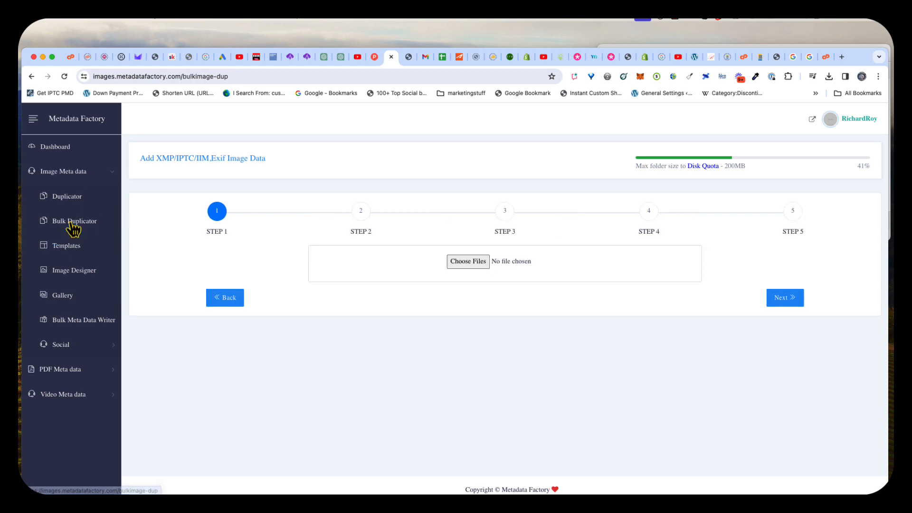
{"action": "left_click", "coordinate": [464, 264]}
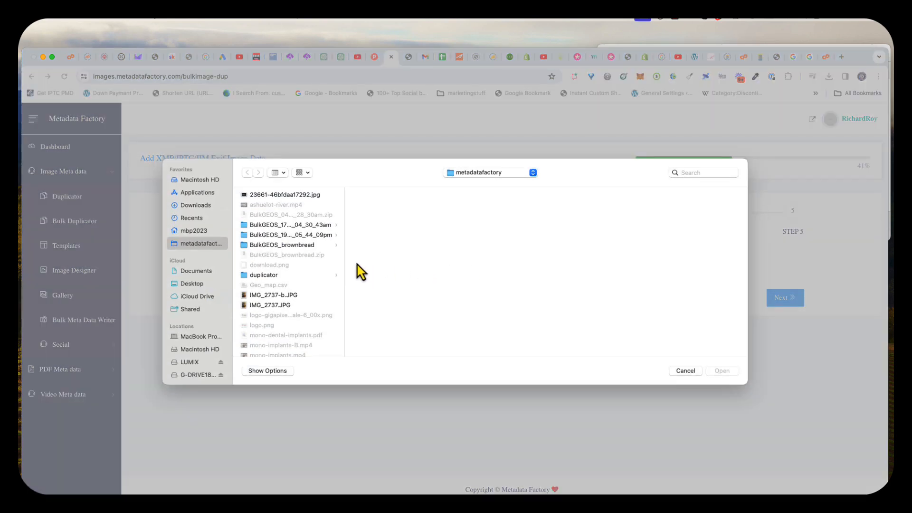
{"action": "left_click", "coordinate": [265, 276]}
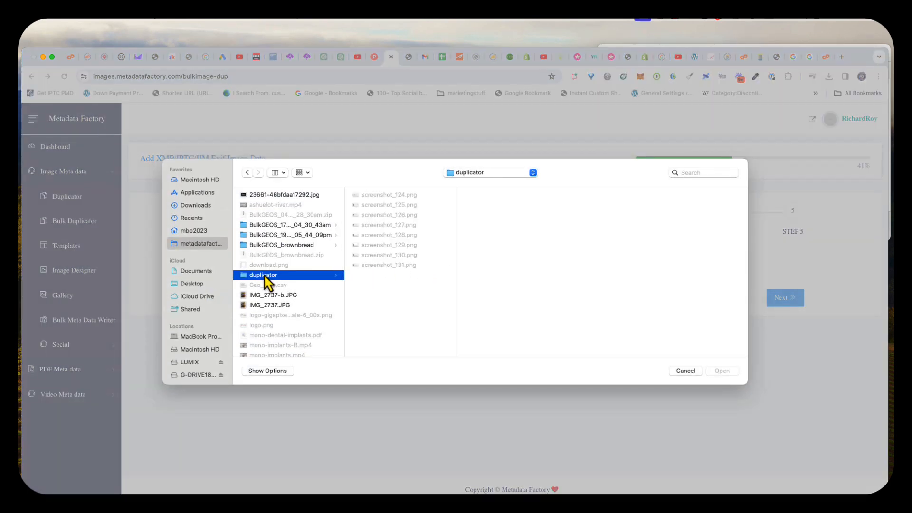
{"action": "left_click", "coordinate": [380, 204]}
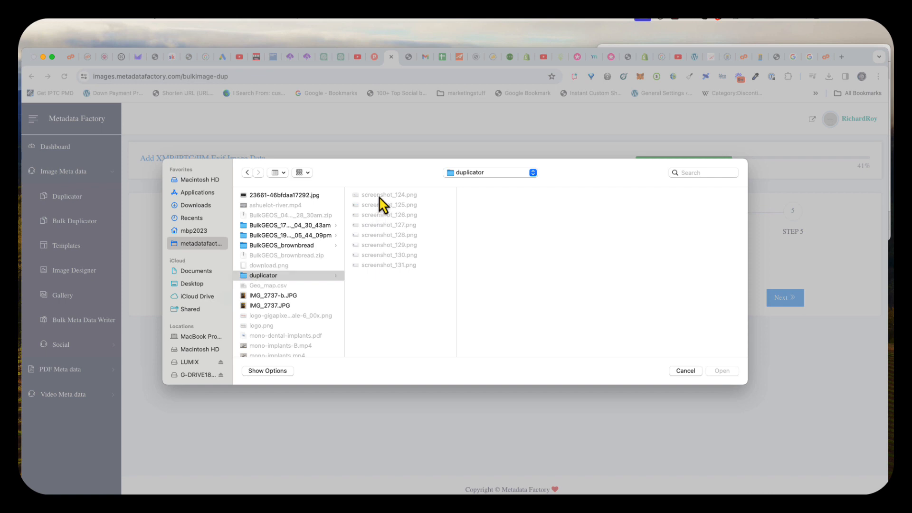
{"action": "left_click", "coordinate": [379, 258]}
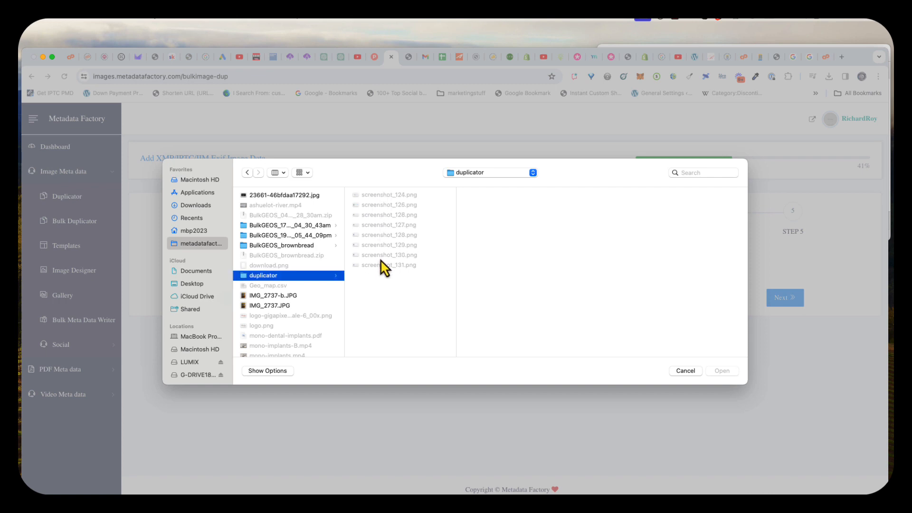
{"action": "left_click", "coordinate": [684, 372]}
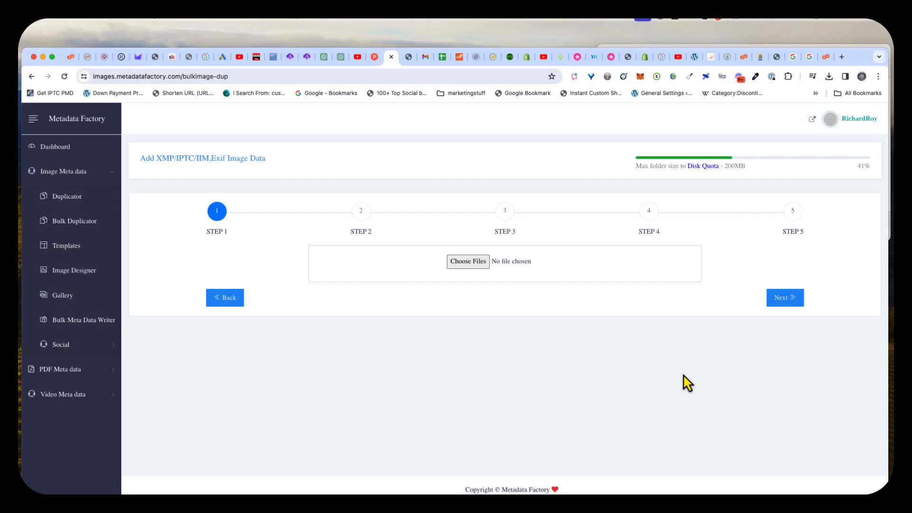
{"action": "left_click", "coordinate": [677, 18]}
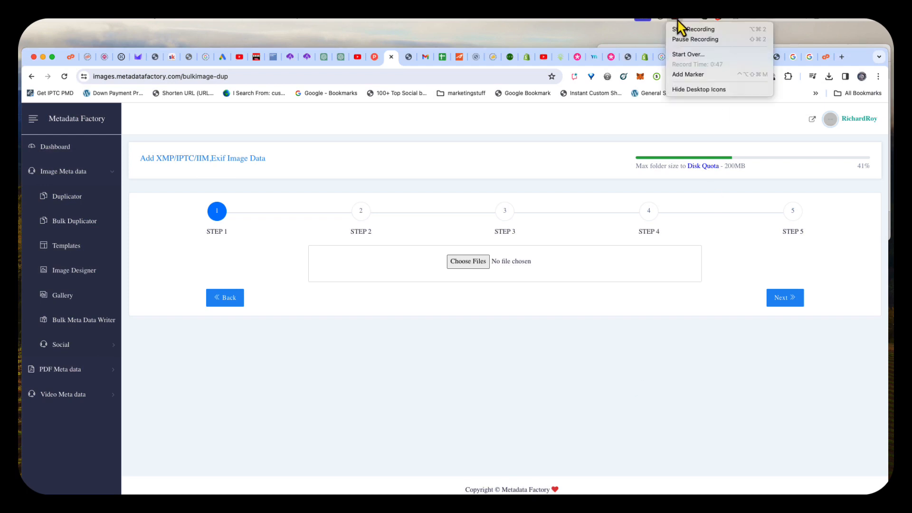
{"action": "left_click", "coordinate": [685, 39]}
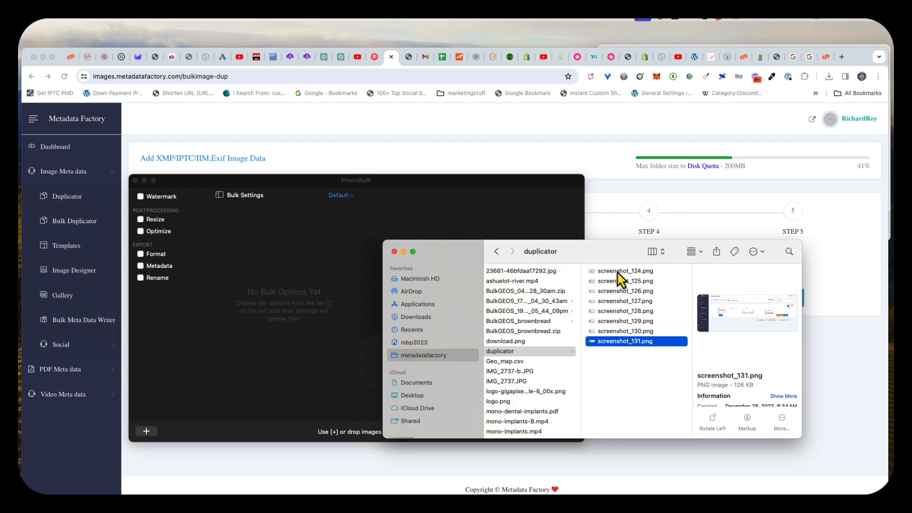
Step: Add screenshot_124.png through screenshot_131.png from the duplicator folder in Finder to PhotoBulk, and move the Finder window clear of it
{"action": "left_click", "coordinate": [620, 272]}
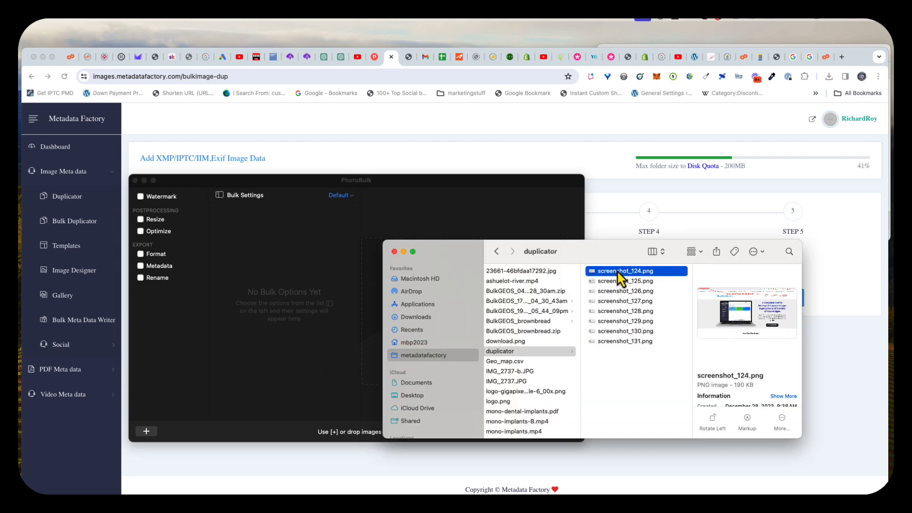
{"action": "left_click", "coordinate": [613, 342], "text": "shift"}
{"action": "left_click_drag", "start_coordinate": [609, 335], "coordinate": [367, 326]}
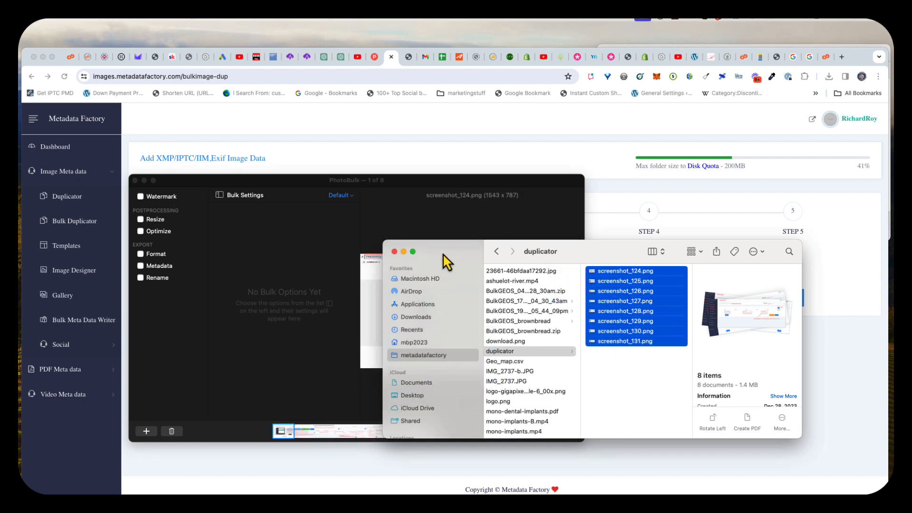
{"action": "left_click_drag", "start_coordinate": [443, 253], "coordinate": [683, 199]}
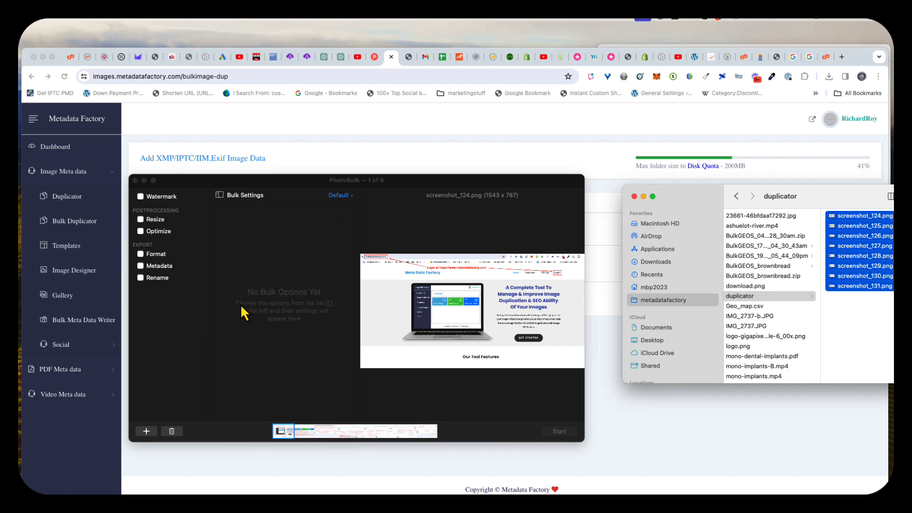
Step: Set the bulk settings to resize the images by width to 900 px and convert their format to JPEG
{"action": "left_click", "coordinate": [141, 220]}
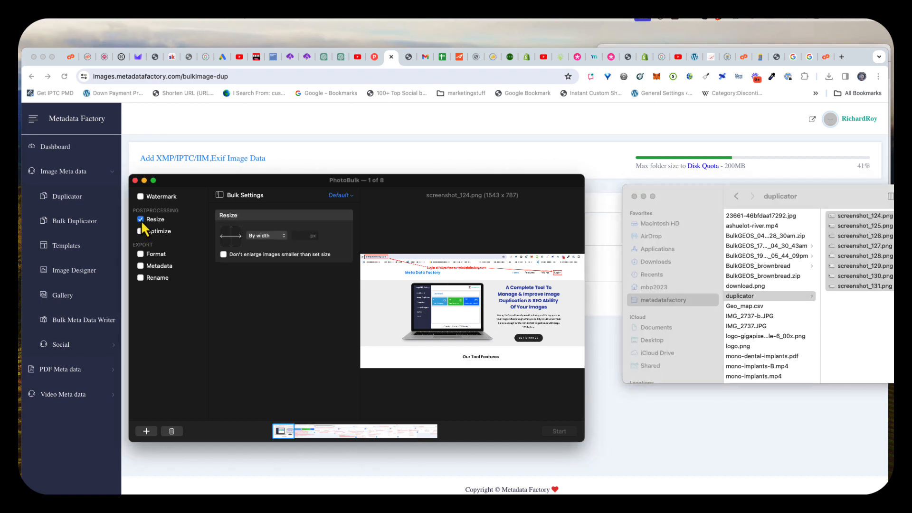
{"action": "left_click", "coordinate": [302, 235]}
{"action": "type", "text": "900"}
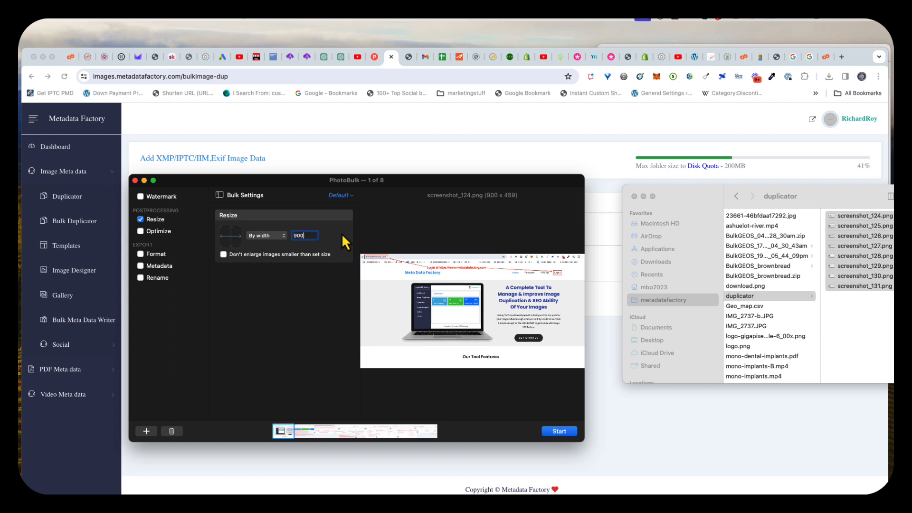
{"action": "left_click", "coordinate": [142, 256]}
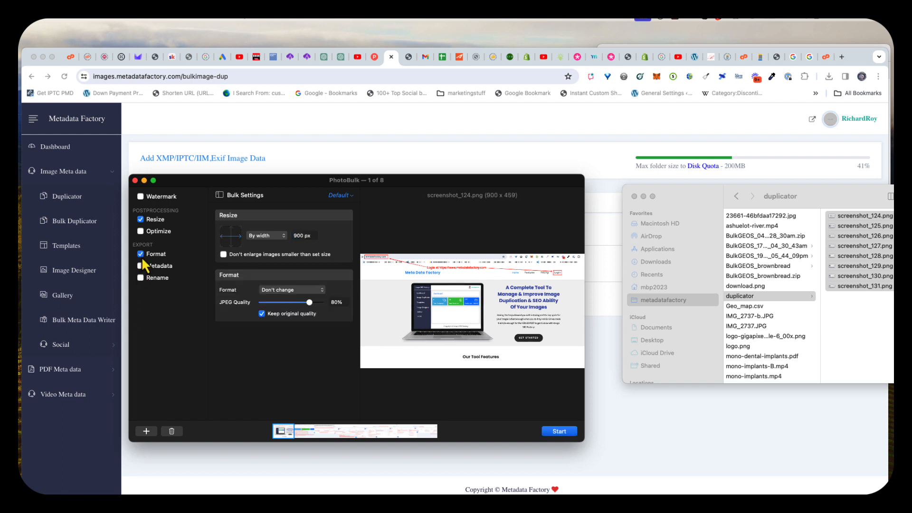
{"action": "left_click", "coordinate": [287, 291]}
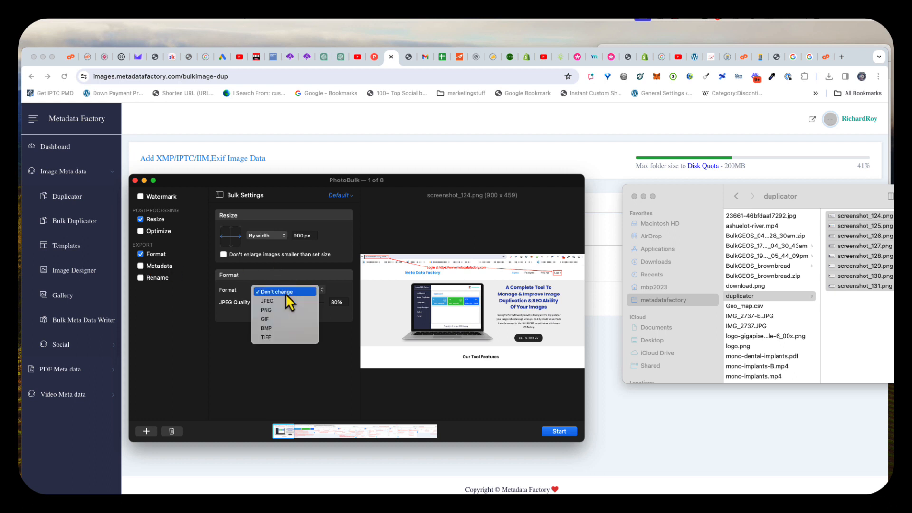
{"action": "left_click", "coordinate": [277, 300]}
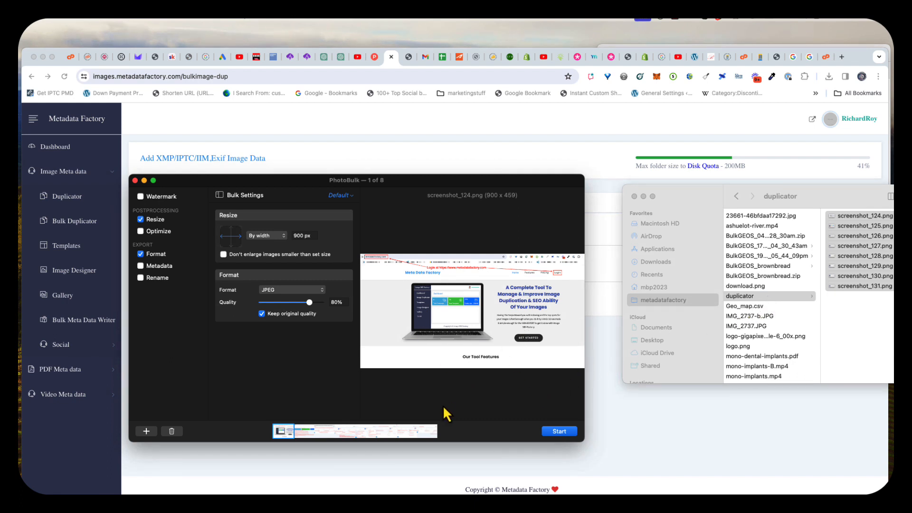
Step: Process the images, saving the output in the duplicator folder, and close PhotoBulk
{"action": "left_click", "coordinate": [560, 432]}
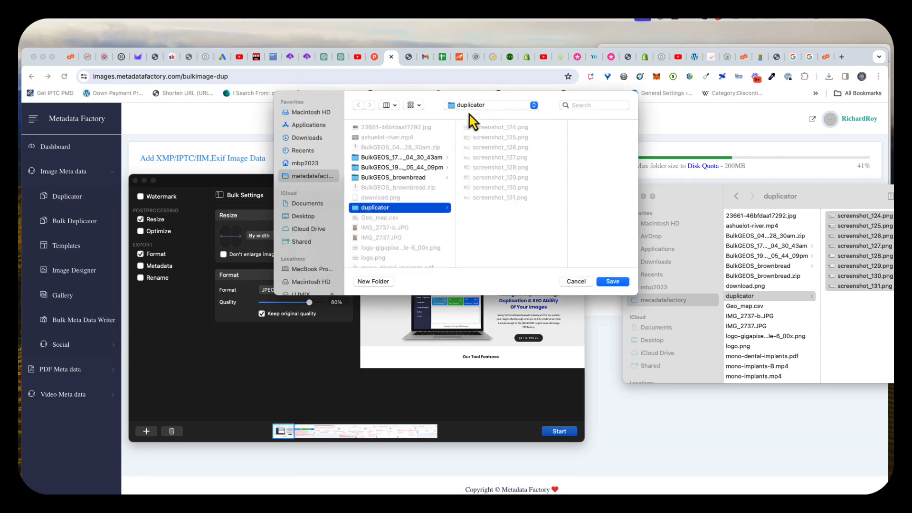
{"action": "left_click", "coordinate": [607, 284]}
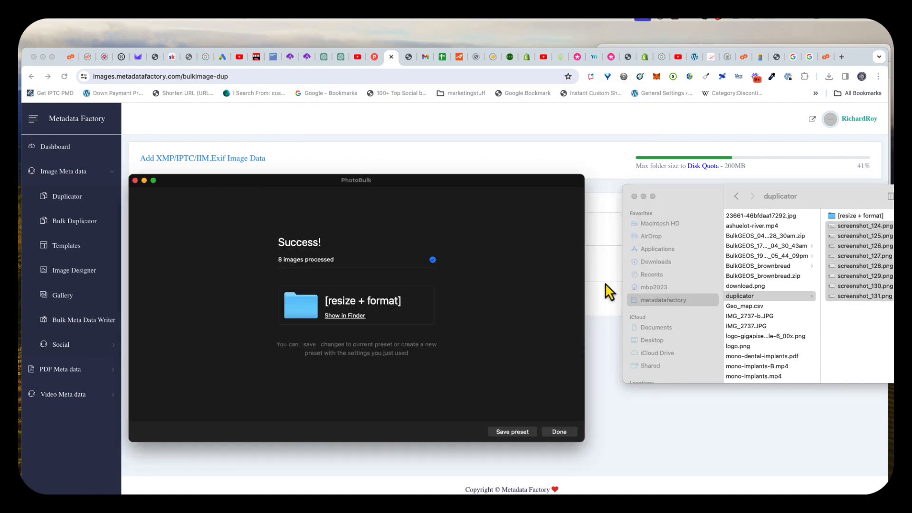
{"action": "left_click", "coordinate": [558, 435]}
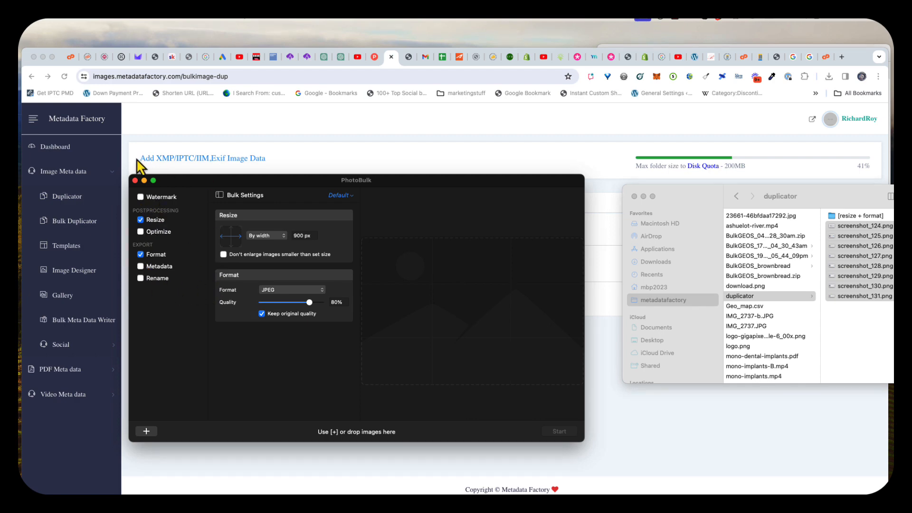
{"action": "left_click", "coordinate": [135, 181]}
Step: Inspect the converted files in the [resize + format] folder and compare the file size of screenshot_124.jpg with screenshot_124.png
{"action": "left_click_drag", "start_coordinate": [848, 202], "coordinate": [358, 218]}
{"action": "left_click", "coordinate": [355, 232]}
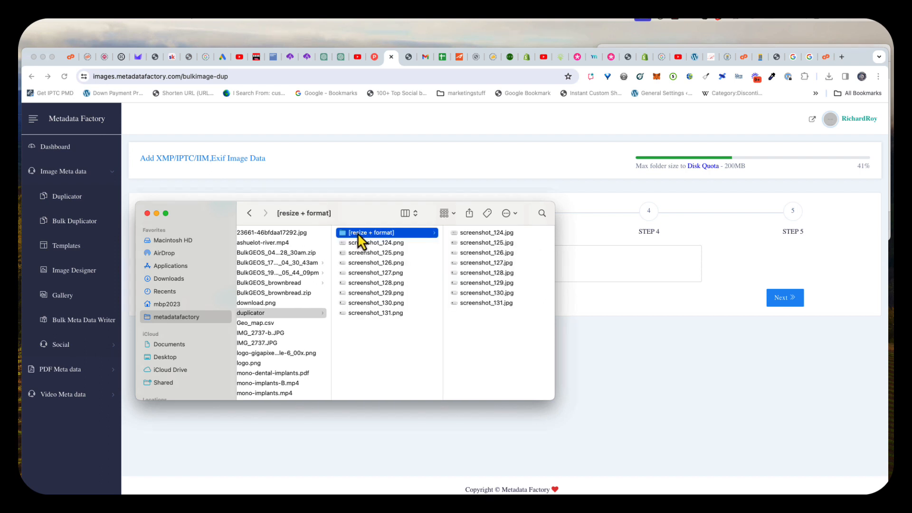
{"action": "left_click", "coordinate": [472, 235]}
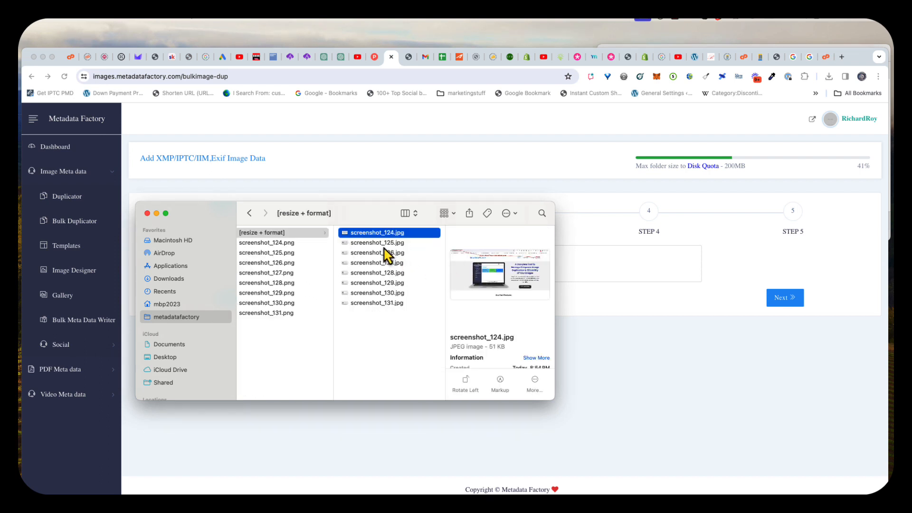
{"action": "left_click", "coordinate": [266, 244]}
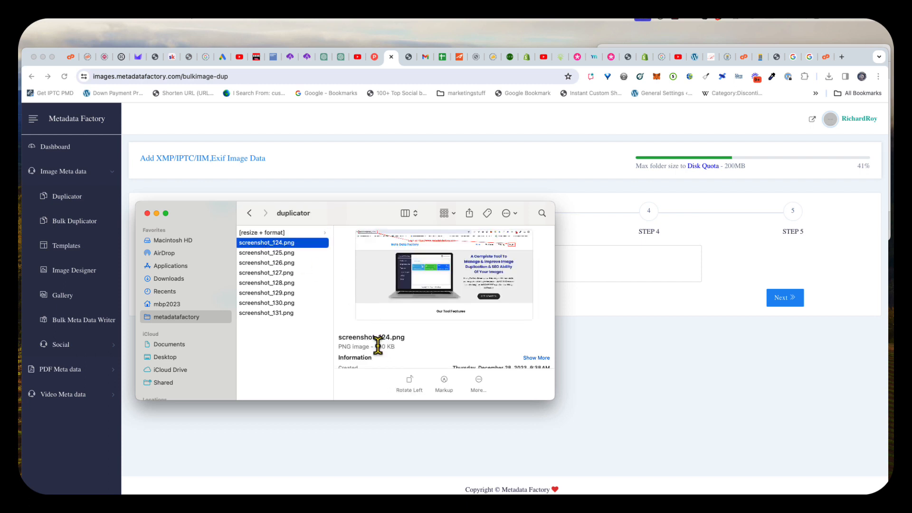
{"action": "left_click", "coordinate": [276, 234]}
{"action": "left_click", "coordinate": [380, 234]}
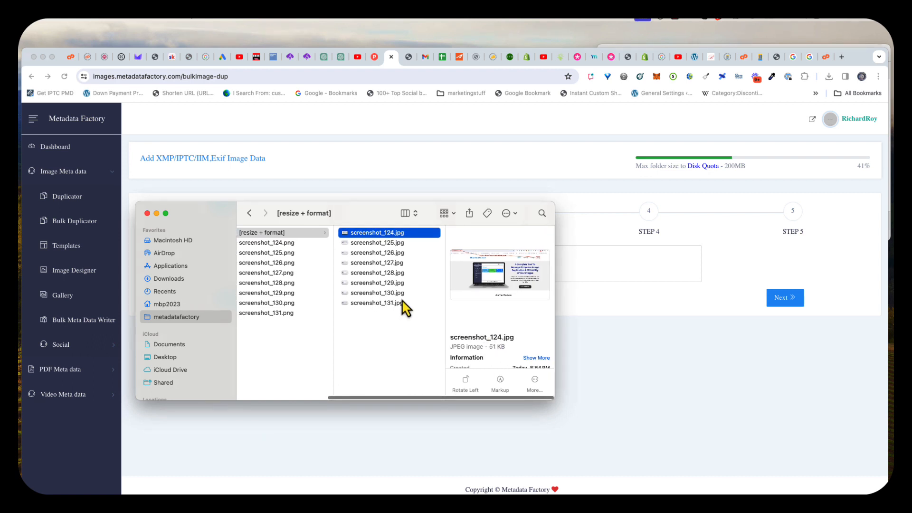
Step: Back in Metadata Factory, choose screenshot_124.jpg through screenshot_131.jpg from the [resize + format] folder for bulk duplication and continue to step 2
{"action": "left_click_drag", "start_coordinate": [209, 226], "coordinate": [533, 184]}
{"action": "left_click", "coordinate": [440, 264]}
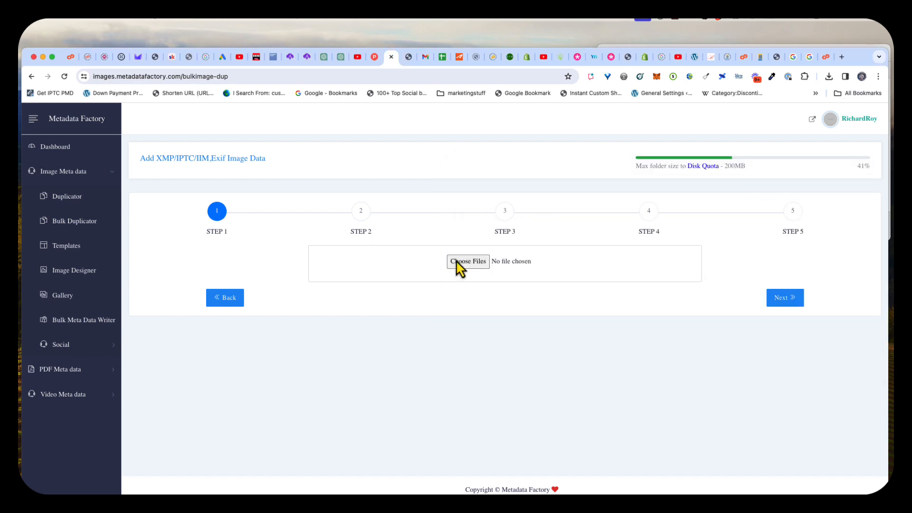
{"action": "left_click", "coordinate": [457, 264]}
{"action": "left_click", "coordinate": [275, 274]}
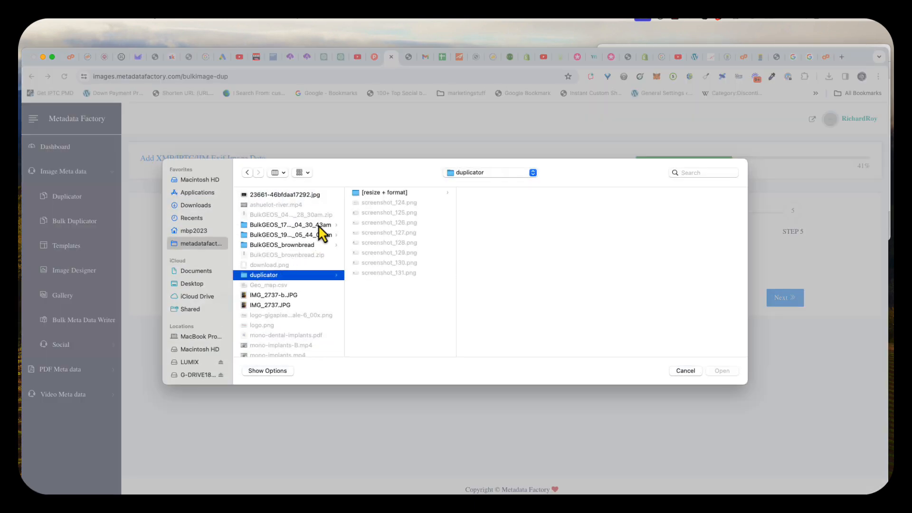
{"action": "left_click", "coordinate": [370, 196]}
{"action": "left_click", "coordinate": [488, 195]}
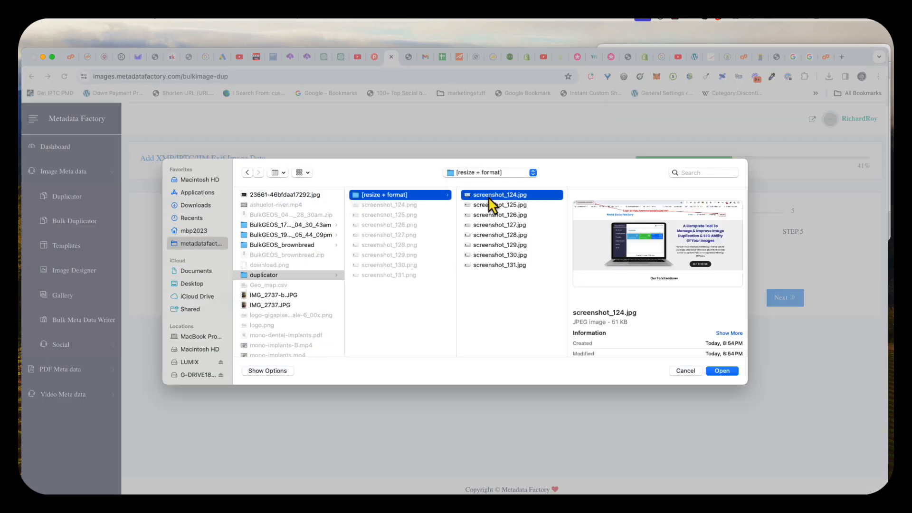
{"action": "left_click", "coordinate": [481, 265], "text": "shift"}
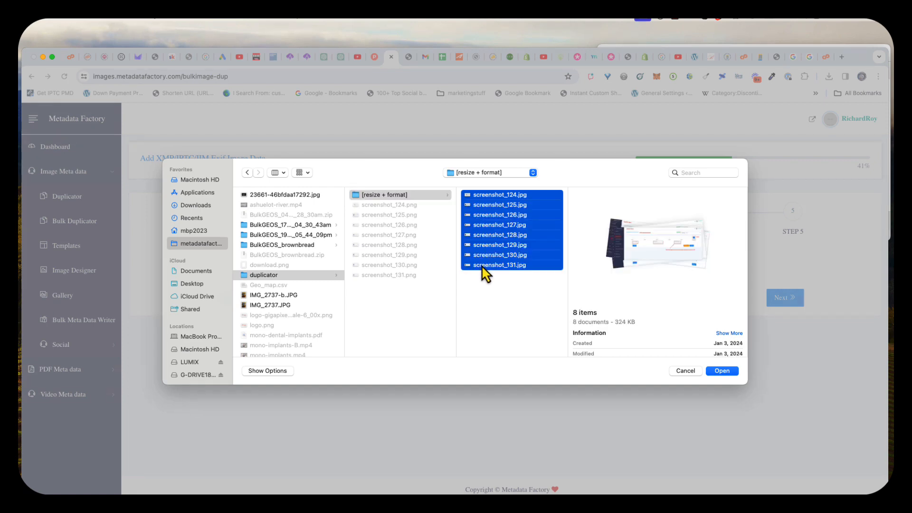
{"action": "left_click", "coordinate": [731, 375]}
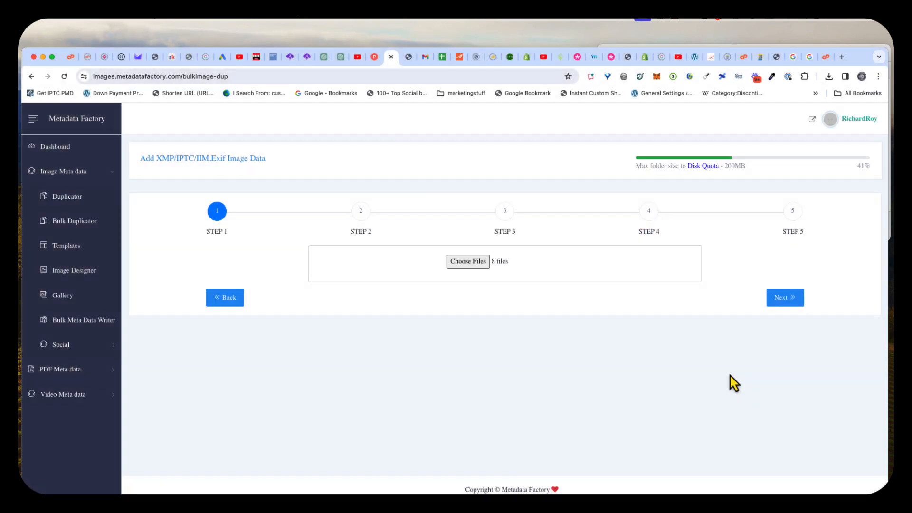
{"action": "left_click", "coordinate": [779, 299]}
Step: Load the bulk1 template into the image metadata form and look through the other available templates
{"action": "left_click", "coordinate": [276, 269]}
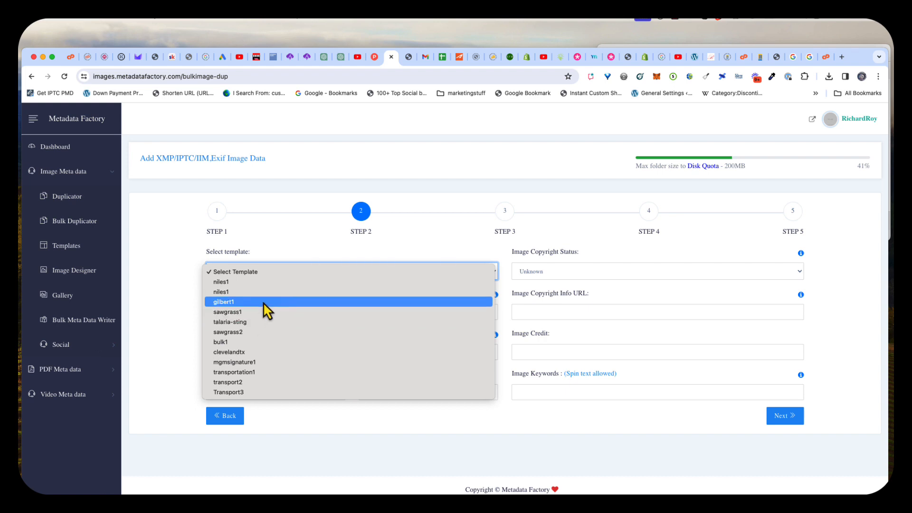
{"action": "left_click", "coordinate": [249, 342]}
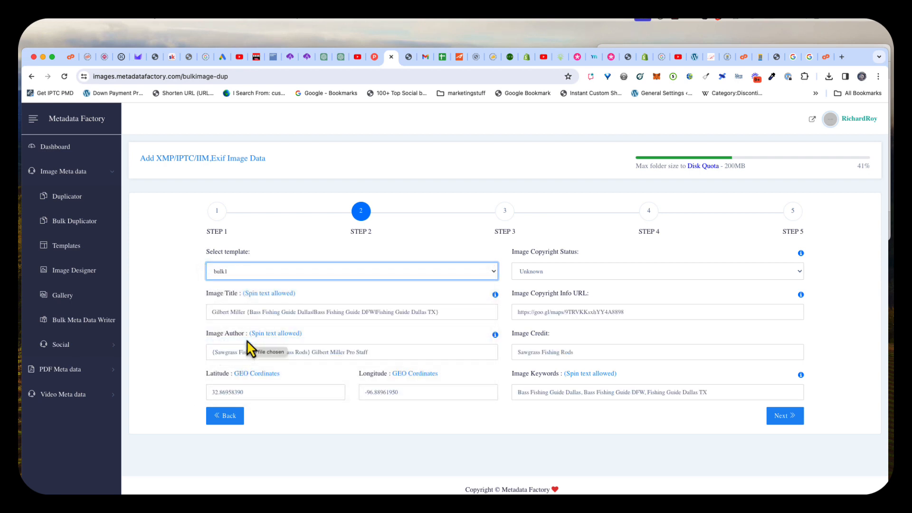
{"action": "left_click", "coordinate": [238, 272]}
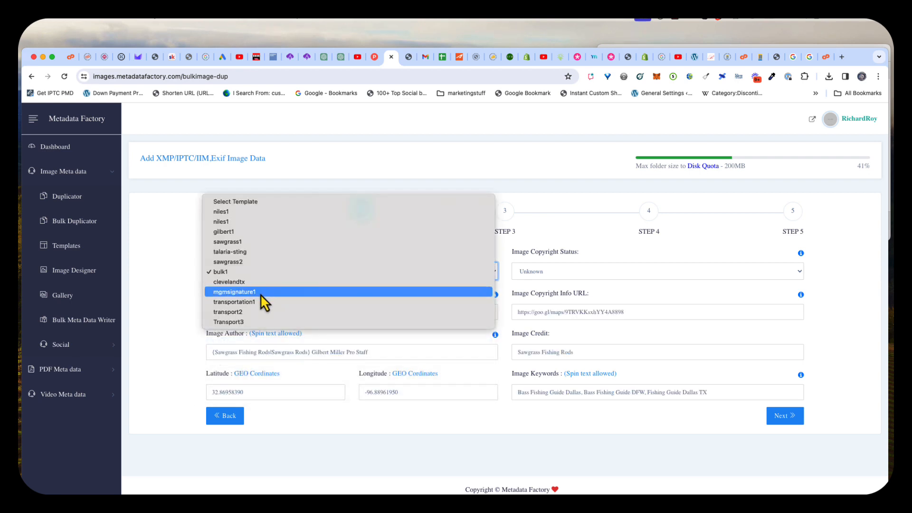
{"action": "left_click", "coordinate": [174, 222]}
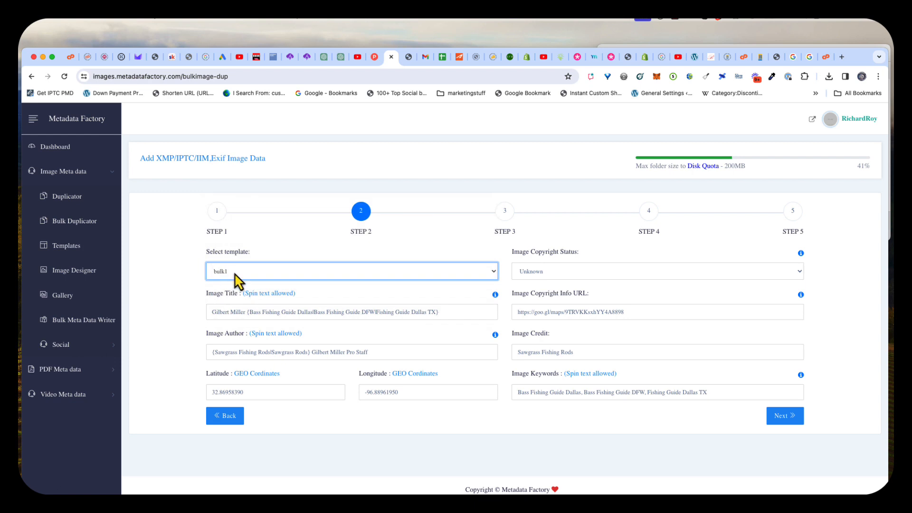
Step: Reset the template choice to Select Template and clear the metadata fields, leaving the cursor in the image title
{"action": "left_click", "coordinate": [279, 271]}
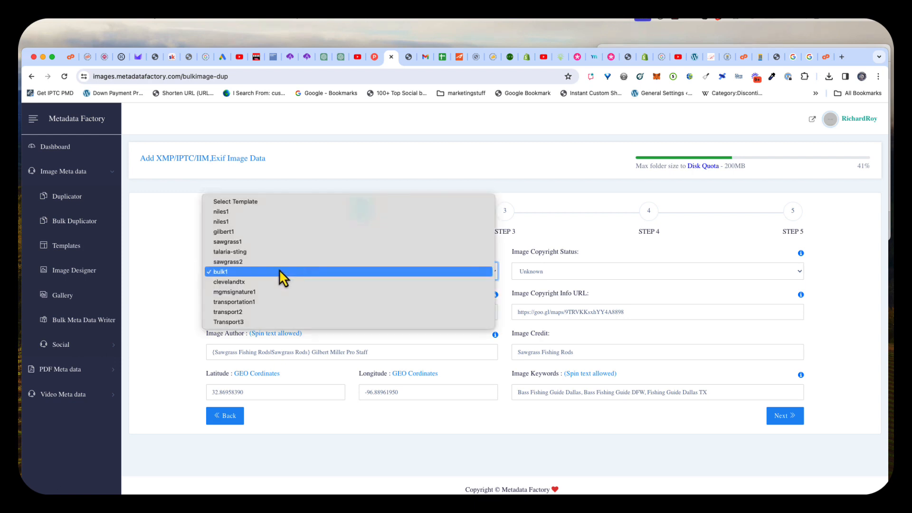
{"action": "left_click", "coordinate": [239, 201]}
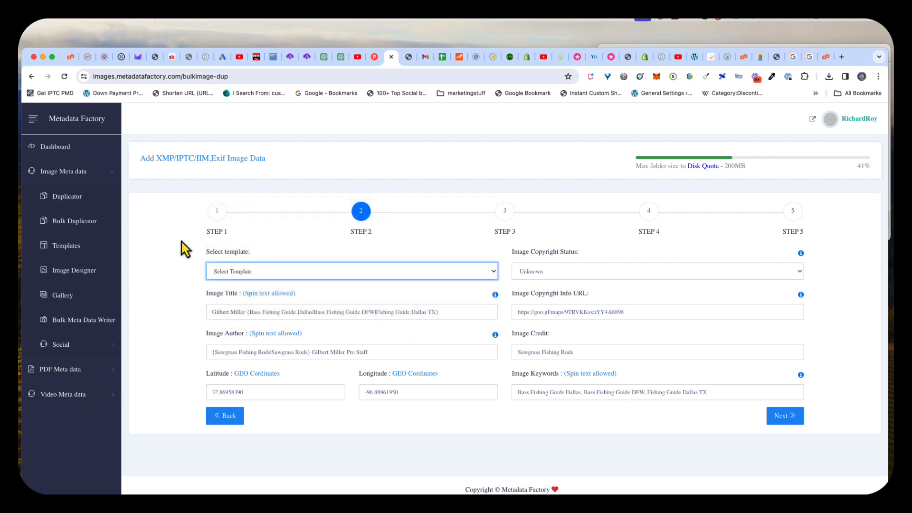
{"action": "left_click", "coordinate": [225, 309]}
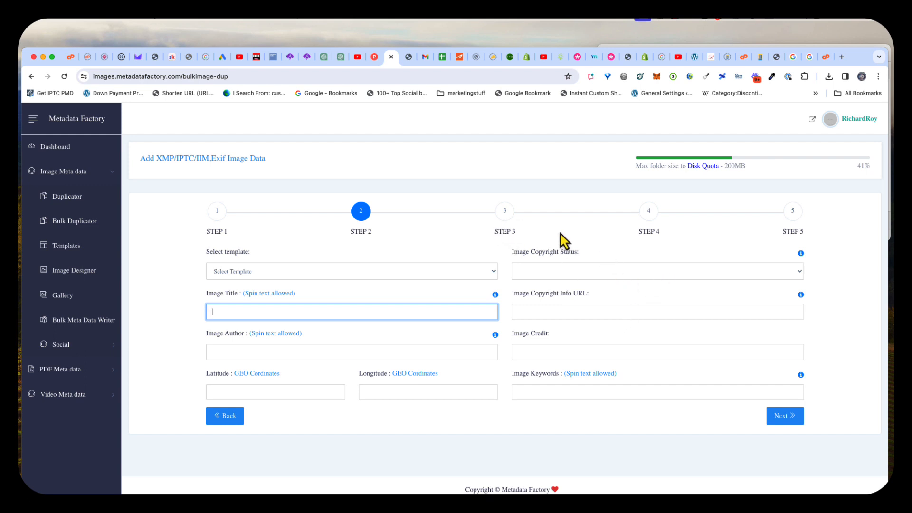
{"action": "left_click", "coordinate": [677, 18]}
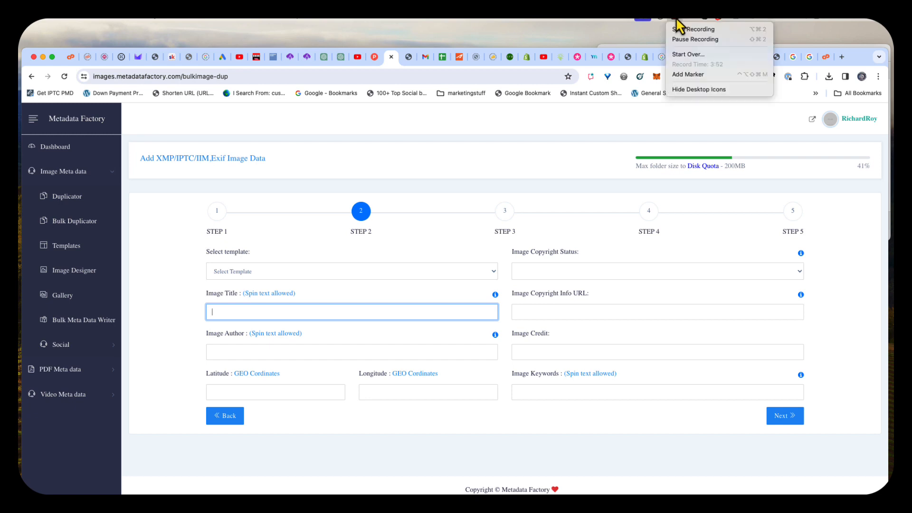
{"action": "left_click", "coordinate": [681, 36]}
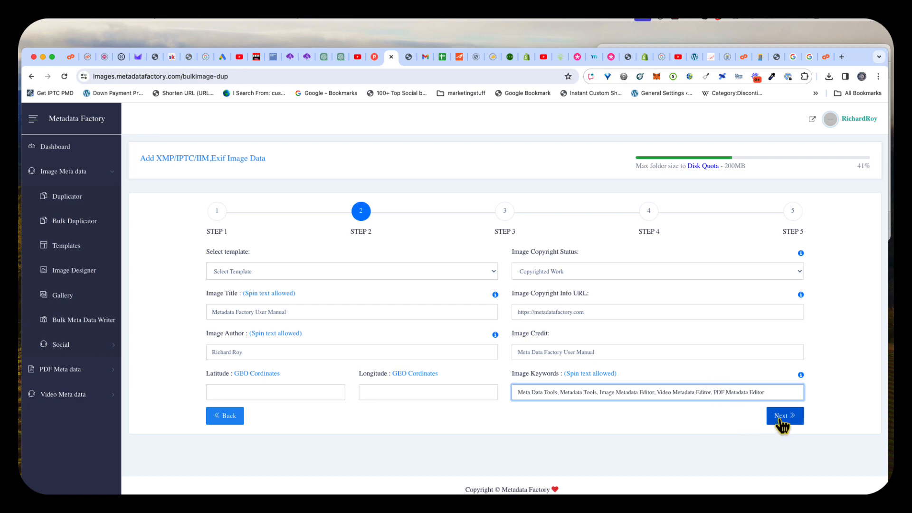
Step: Copy the image copyright info URL and continue to step 3 of the metadata form
{"action": "left_click", "coordinate": [585, 312]}
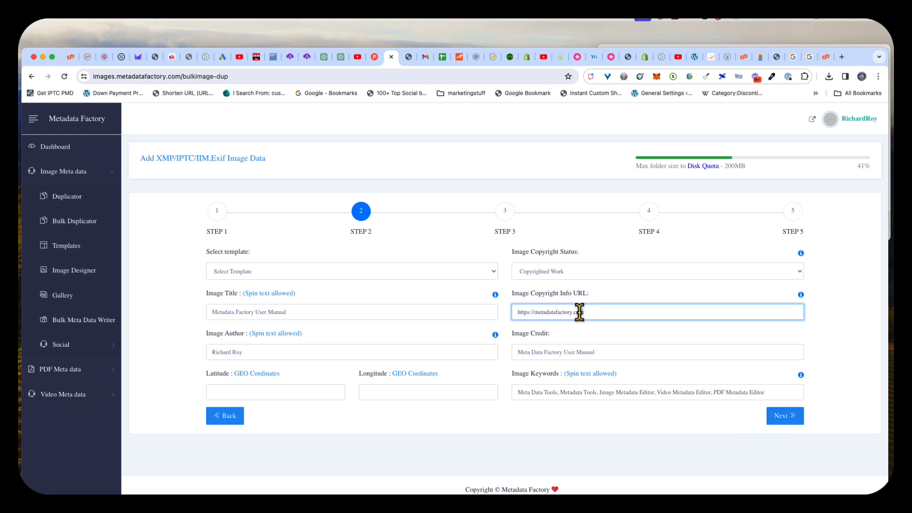
{"action": "left_click_drag", "start_coordinate": [585, 312], "coordinate": [518, 312]}
{"action": "right_click", "coordinate": [518, 312]}
{"action": "left_click", "coordinate": [536, 294]}
{"action": "left_click", "coordinate": [788, 424]}
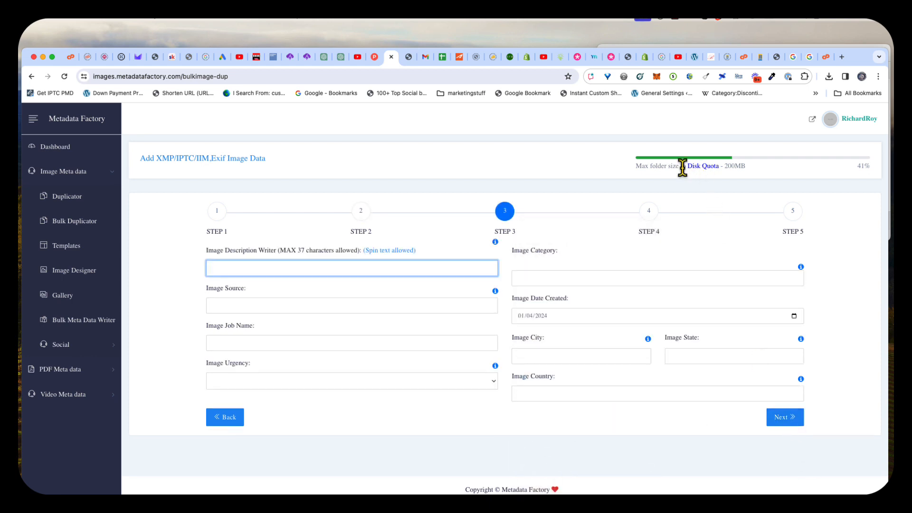
{"action": "left_click", "coordinate": [675, 18]}
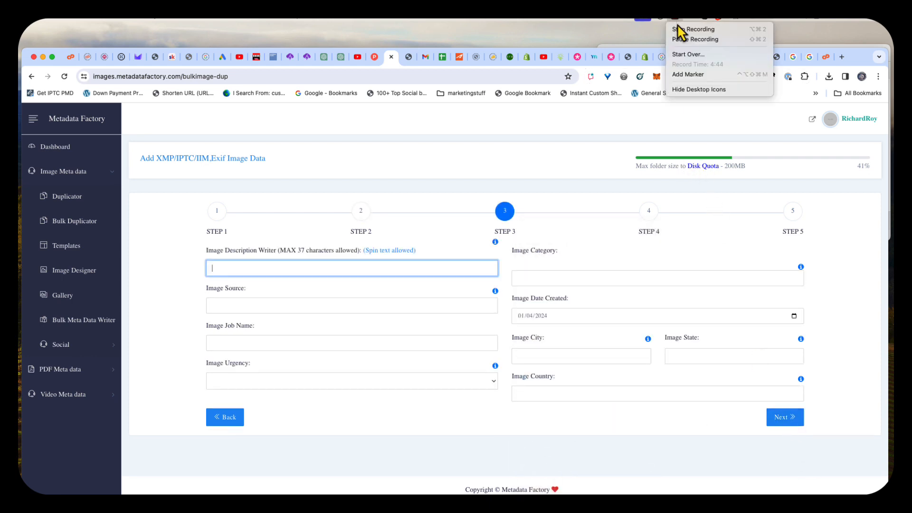
{"action": "left_click", "coordinate": [696, 39]}
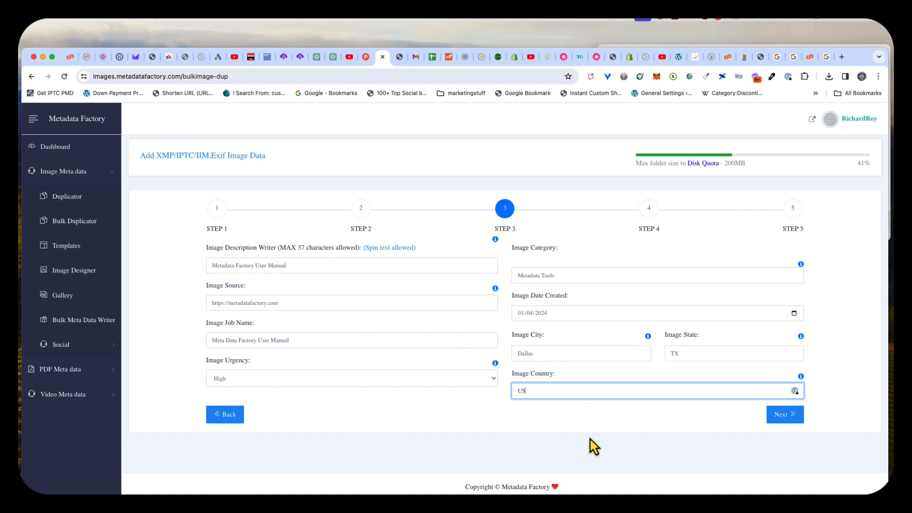
Step: Continue from the completed step 3 fields to step 4 of the metadata form
{"action": "left_click", "coordinate": [786, 416]}
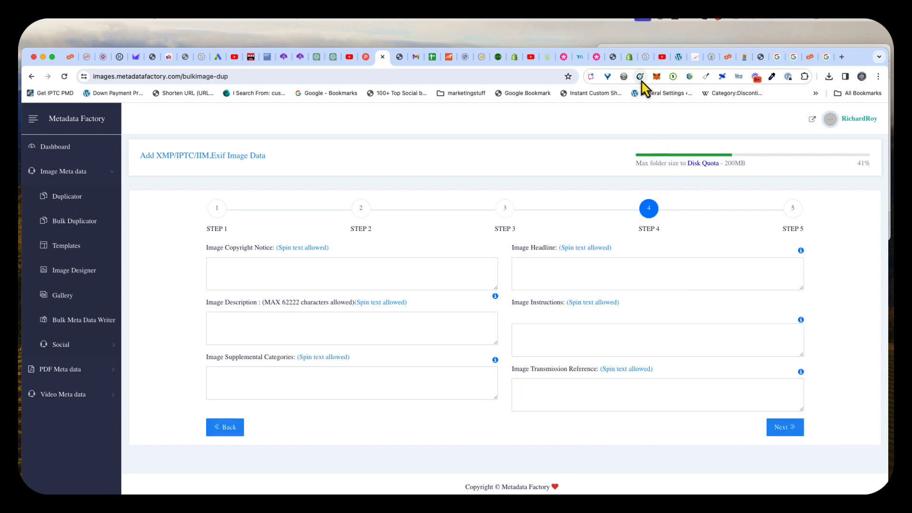
{"action": "left_click", "coordinate": [676, 19]}
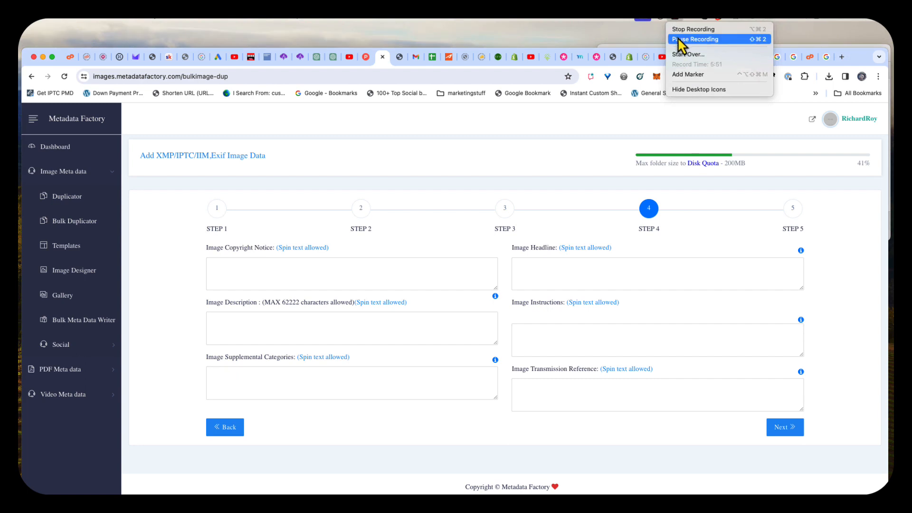
{"action": "left_click", "coordinate": [677, 39]}
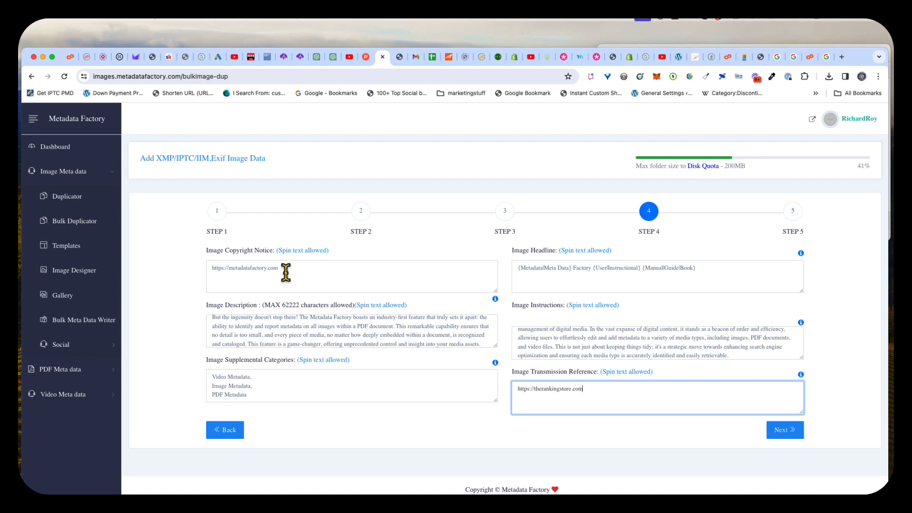
Step: Read through the full image description text in step 4 and return to its beginning
{"action": "scroll", "coordinate": [403, 321], "scroll_direction": "down", "scroll_amount": 1}
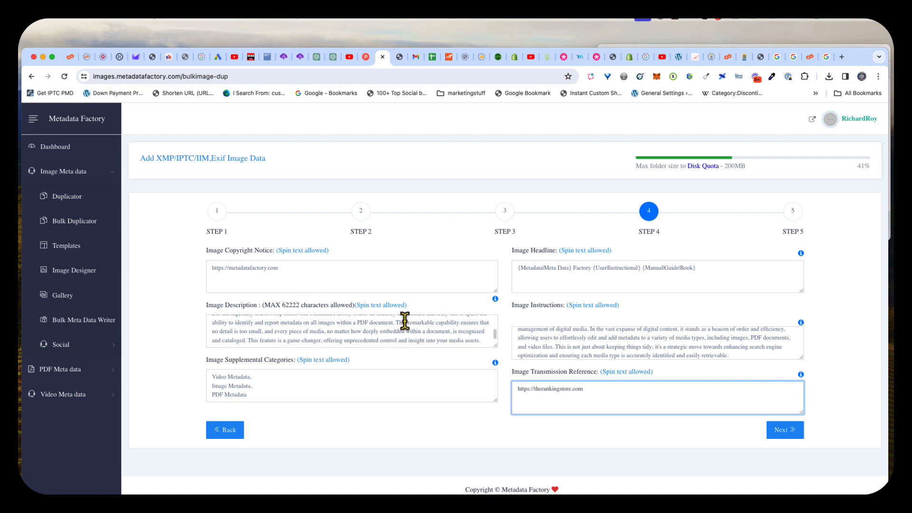
{"action": "scroll", "coordinate": [406, 330], "scroll_direction": "up", "scroll_amount": 3}
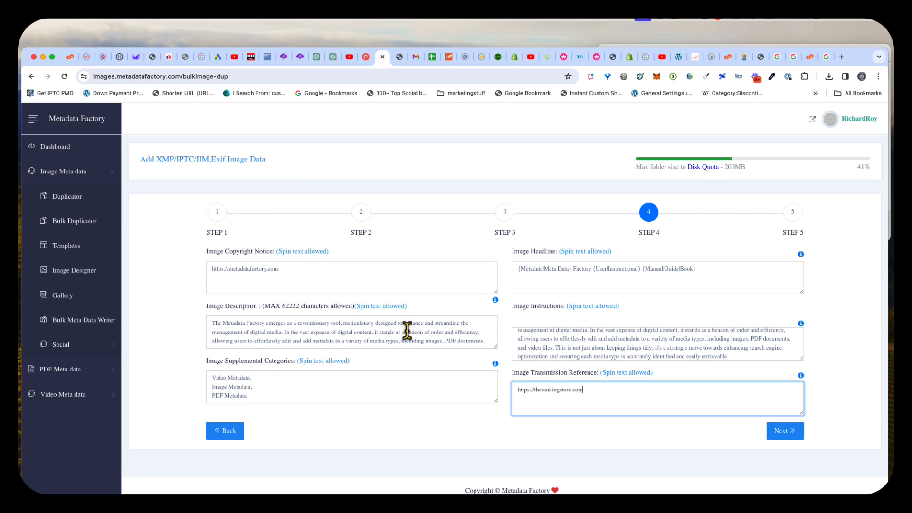
{"action": "scroll", "coordinate": [407, 331], "scroll_direction": "down", "scroll_amount": 3}
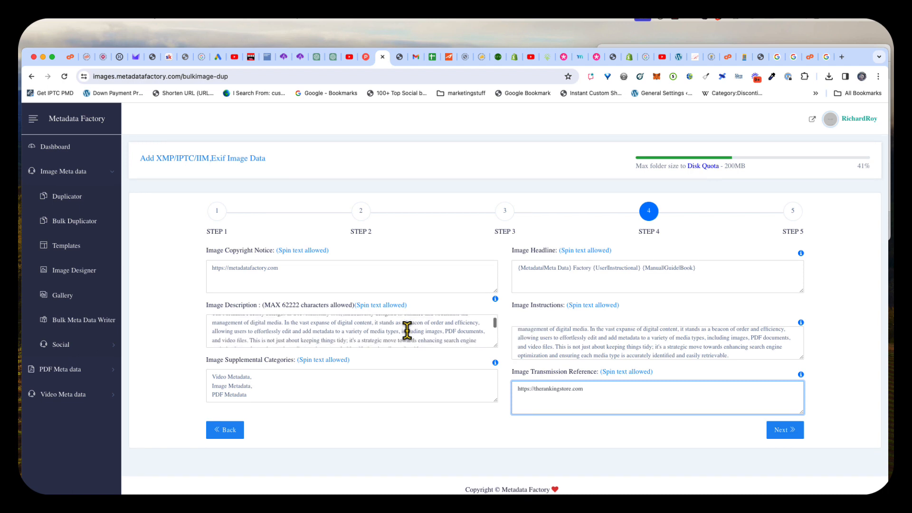
{"action": "scroll", "coordinate": [408, 330], "scroll_direction": "down", "scroll_amount": 5}
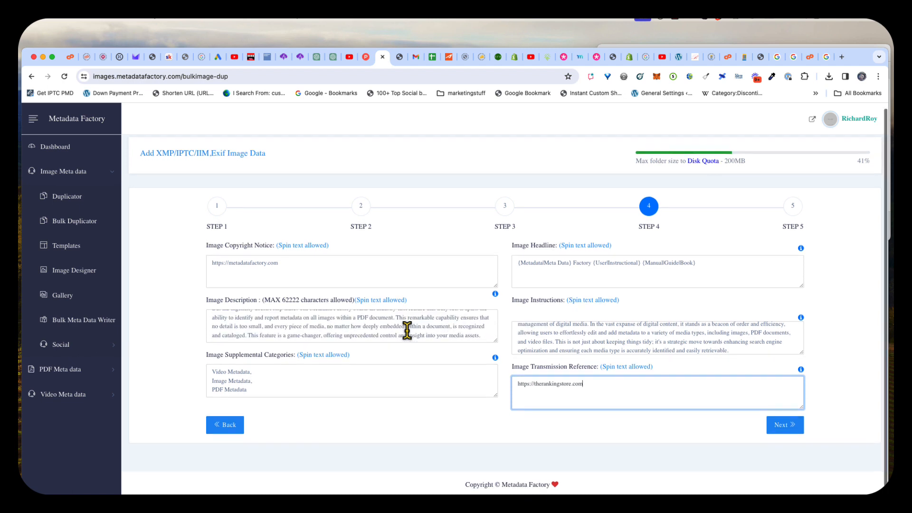
{"action": "scroll", "coordinate": [408, 328], "scroll_direction": "down", "scroll_amount": 1}
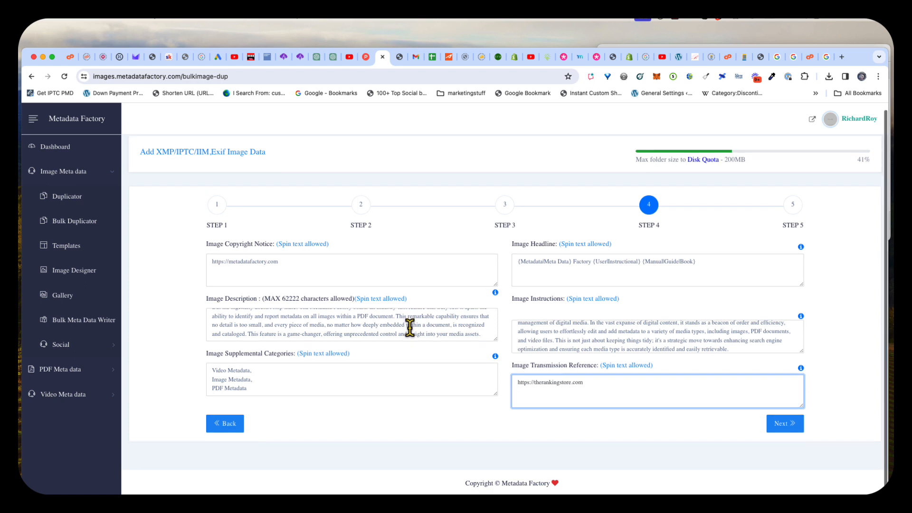
{"action": "scroll", "coordinate": [409, 327], "scroll_direction": "up", "scroll_amount": 8}
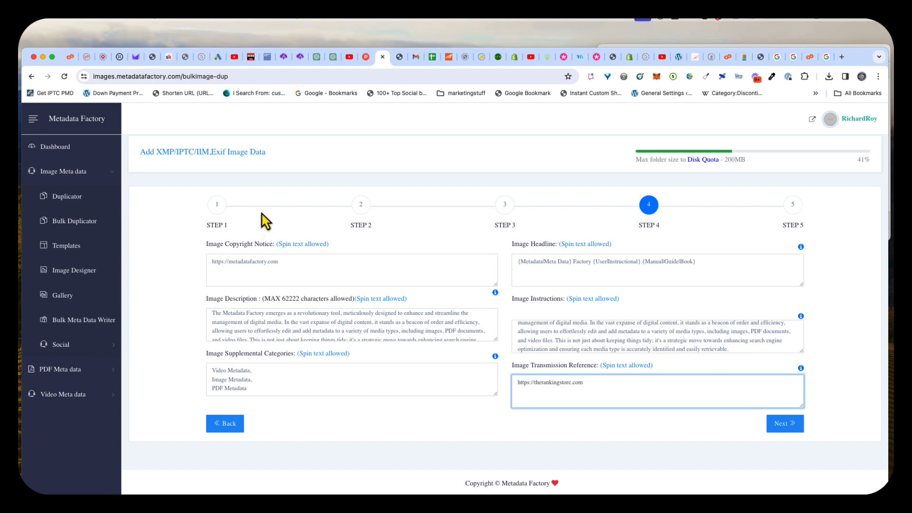
Step: Switch to the Metadata Factory conversation in ChatGPT and ask it to "rewrite the first paragraph in a scientific tone"
{"action": "left_click", "coordinate": [315, 57]}
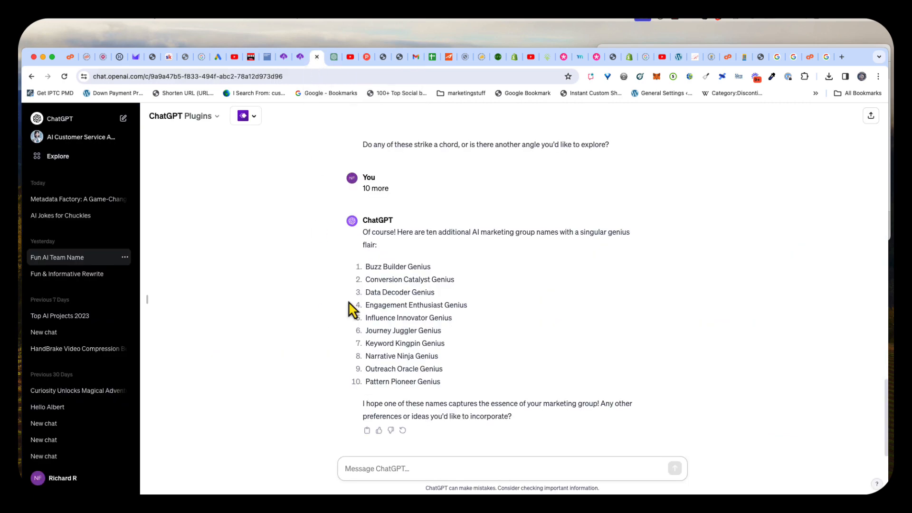
{"action": "left_click", "coordinate": [336, 57]}
{"action": "left_click", "coordinate": [379, 469]}
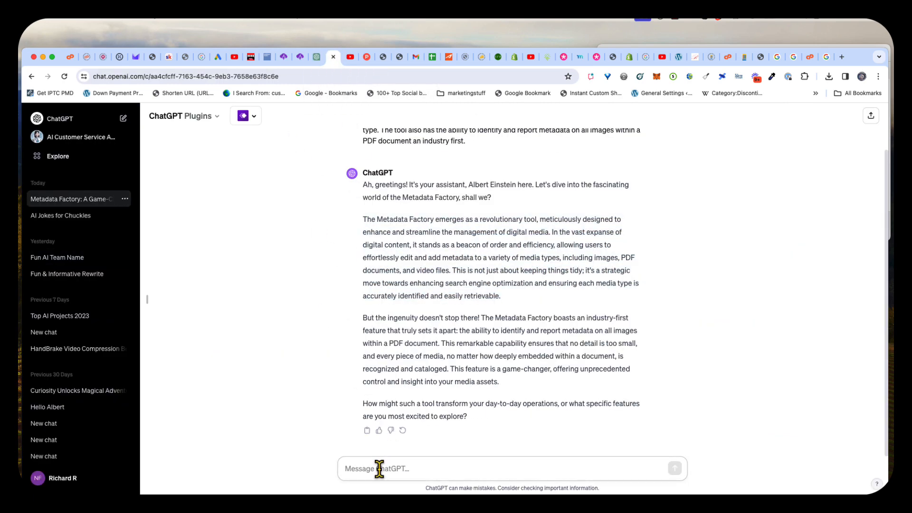
{"action": "type", "text": "re"}
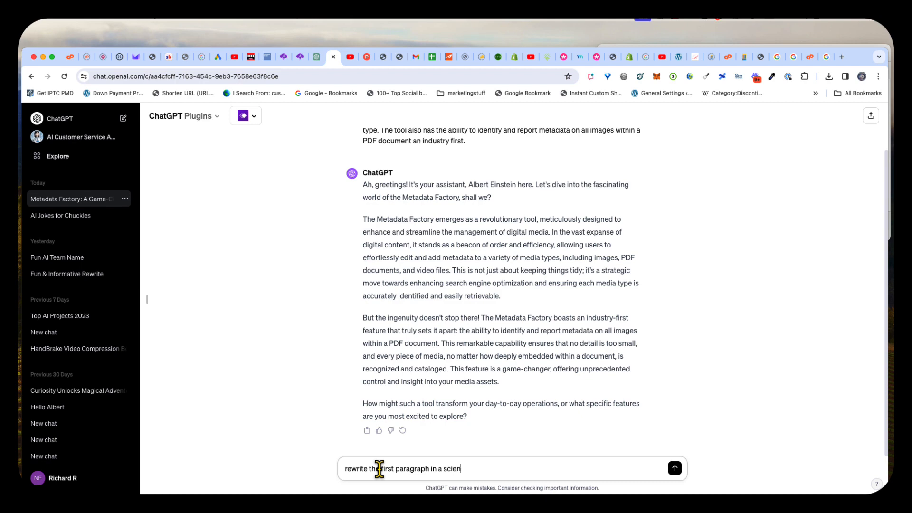
{"action": "key", "text": "Return"}
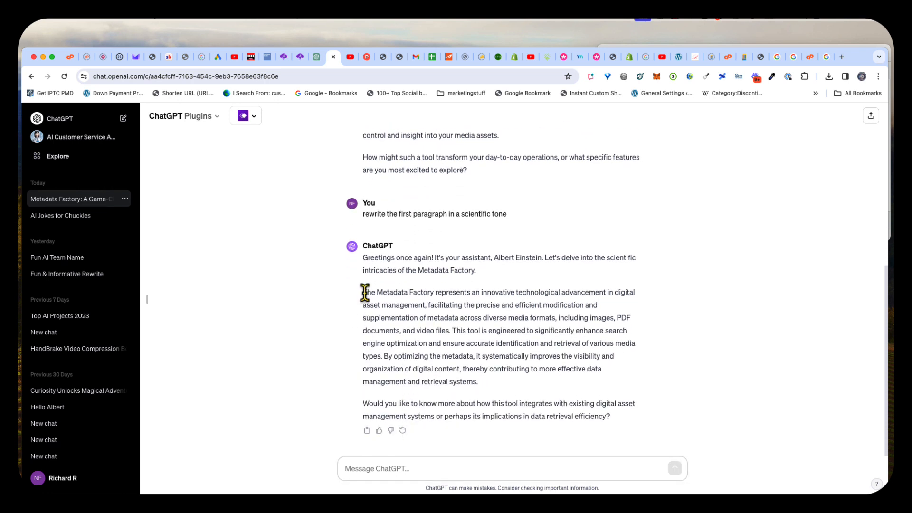
Step: Copy ChatGPT's rewritten paragraph, replace the image instructions in Metadata Factory with it, and continue to step 5
{"action": "left_click_drag", "start_coordinate": [478, 383], "coordinate": [362, 291]}
{"action": "right_click", "coordinate": [366, 291]}
{"action": "left_click", "coordinate": [387, 315]}
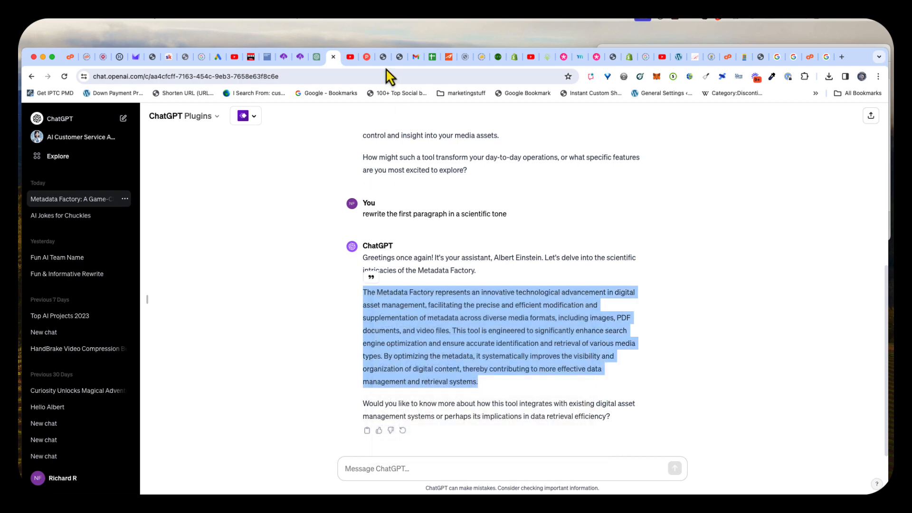
{"action": "left_click", "coordinate": [383, 57]}
{"action": "left_click", "coordinate": [523, 328]}
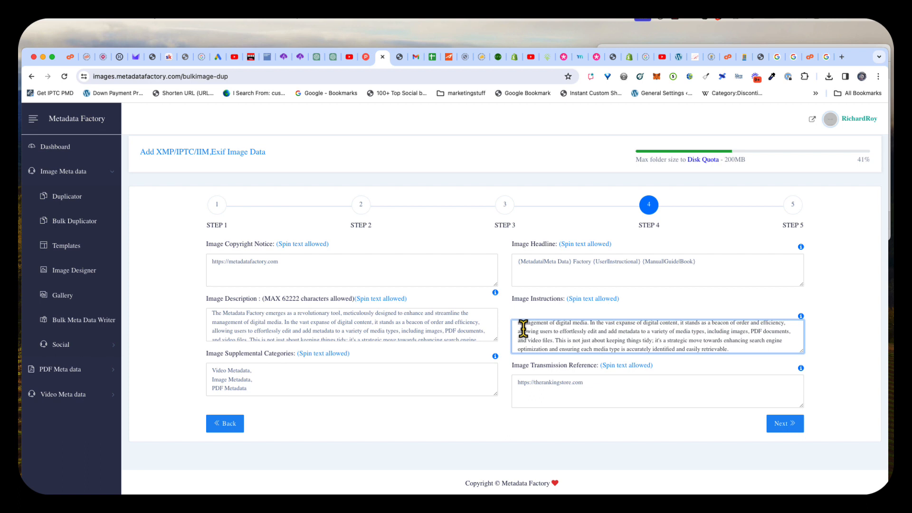
{"action": "key", "text": "ctrl+a"}
{"action": "key", "text": "ctrl+v"}
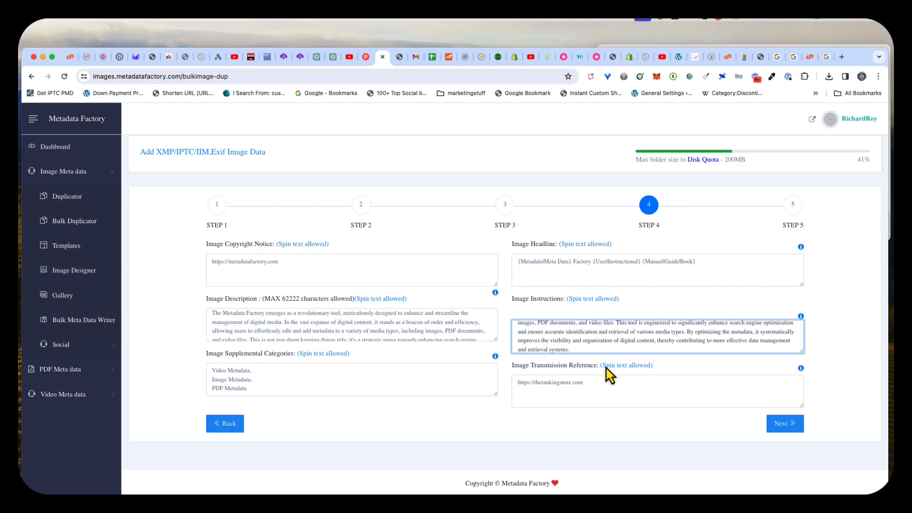
{"action": "left_click", "coordinate": [782, 425]}
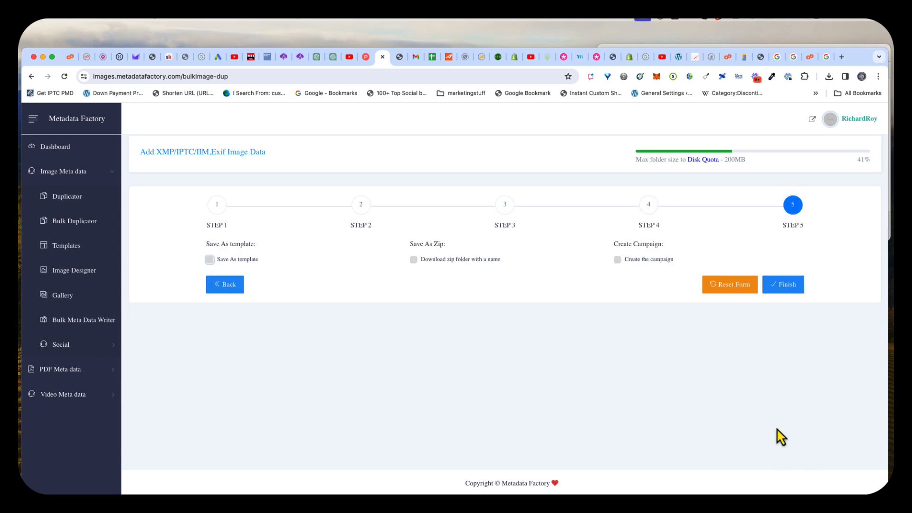
Step: Enable saving as a template named metadata1 and downloading a zip folder named metadata1
{"action": "left_click", "coordinate": [210, 259]}
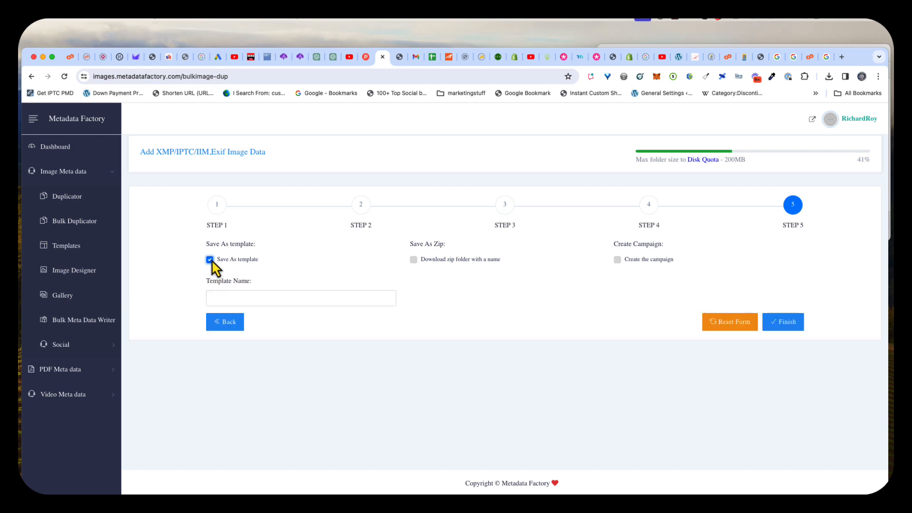
{"action": "left_click", "coordinate": [224, 297]}
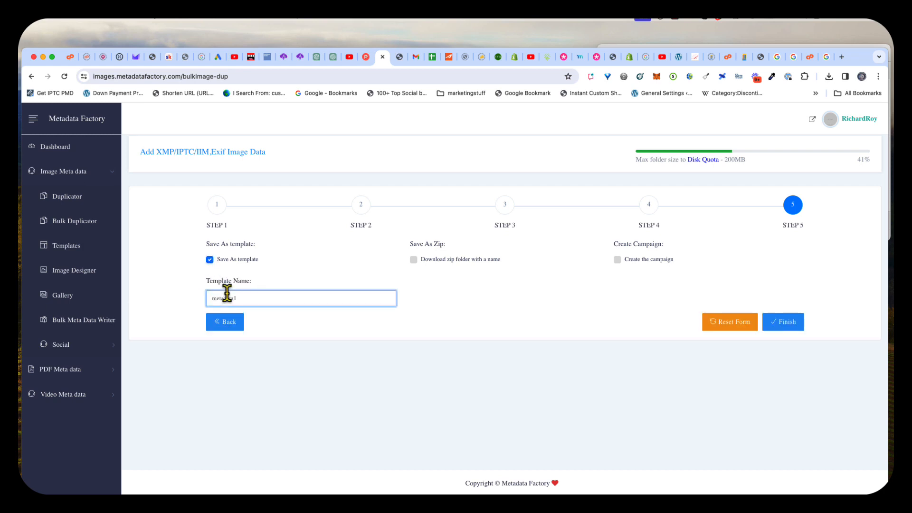
{"action": "scroll", "coordinate": [227, 294], "scroll_direction": "up", "scroll_amount": 1}
{"action": "left_click", "coordinate": [414, 266]}
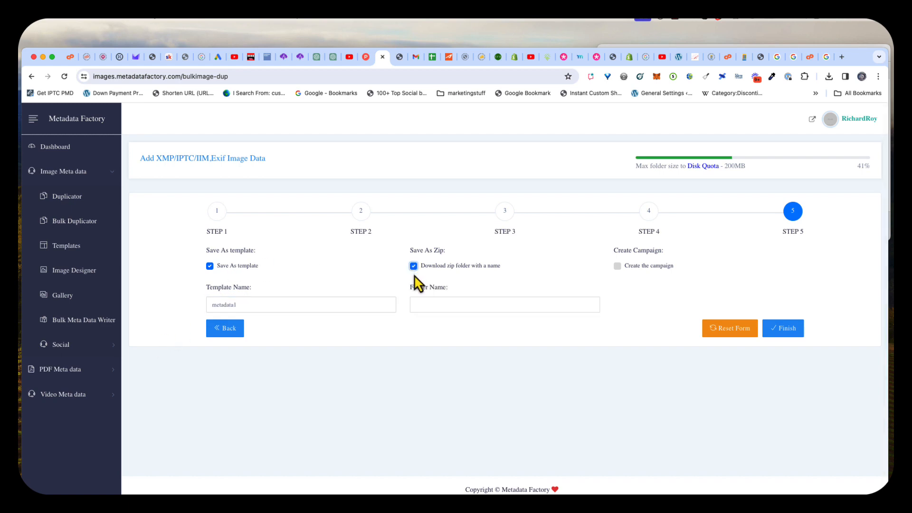
{"action": "left_click", "coordinate": [417, 301]}
{"action": "double_click", "coordinate": [214, 302]}
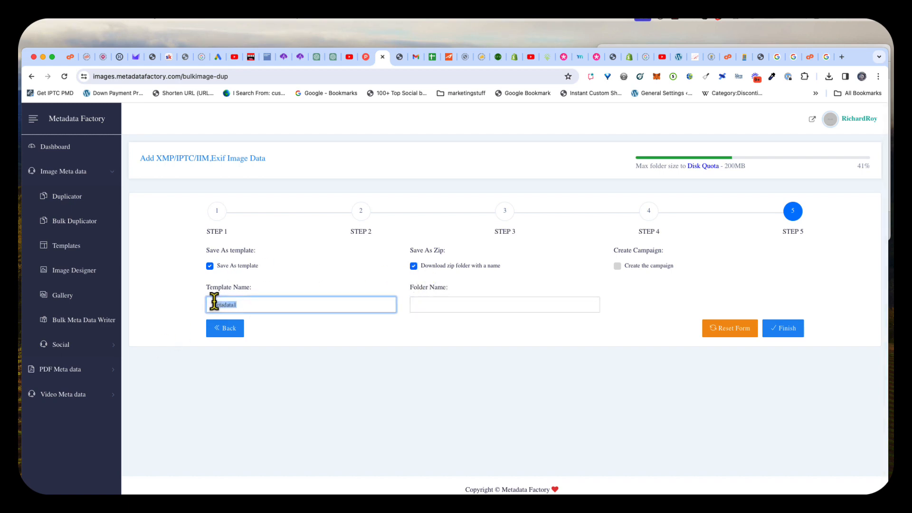
{"action": "type", "text": "metadata1"}
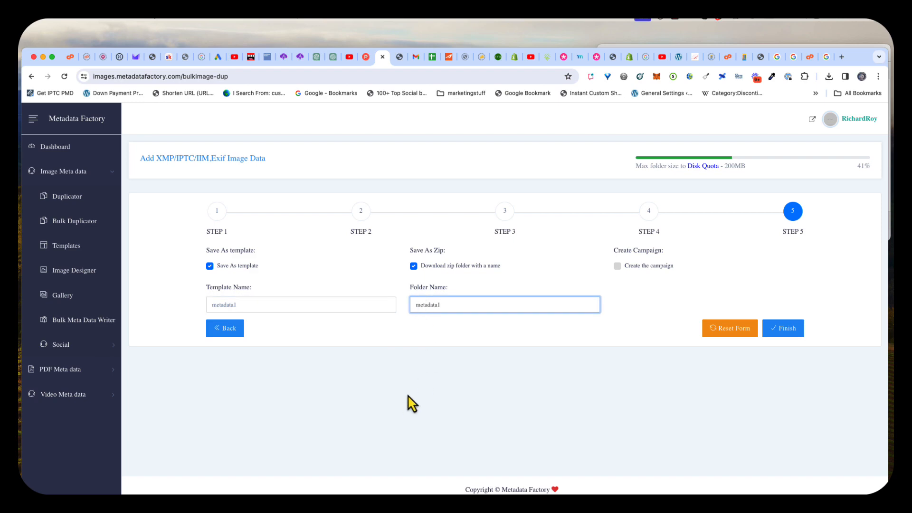
Step: Finish the bulk duplication and save metadata104-01-2024.zip in the metadatafactory folder
{"action": "left_click", "coordinate": [779, 332]}
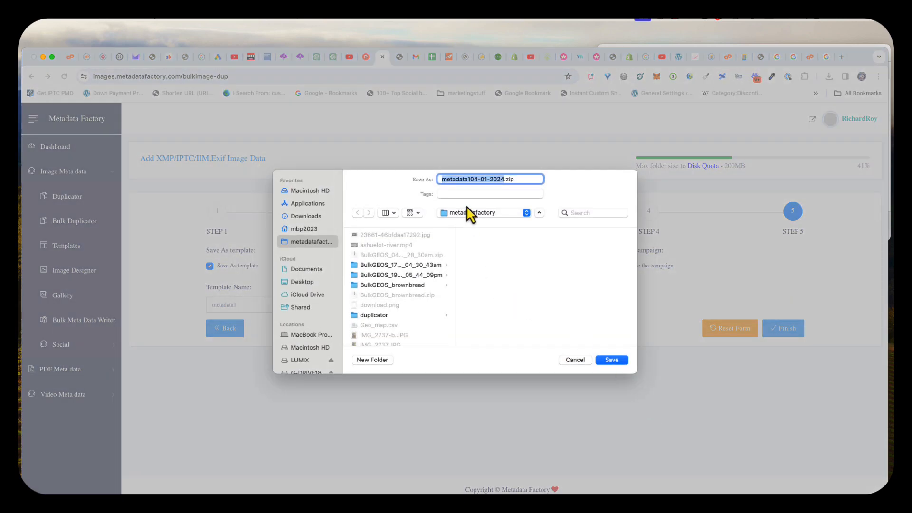
{"action": "left_click", "coordinate": [613, 361]}
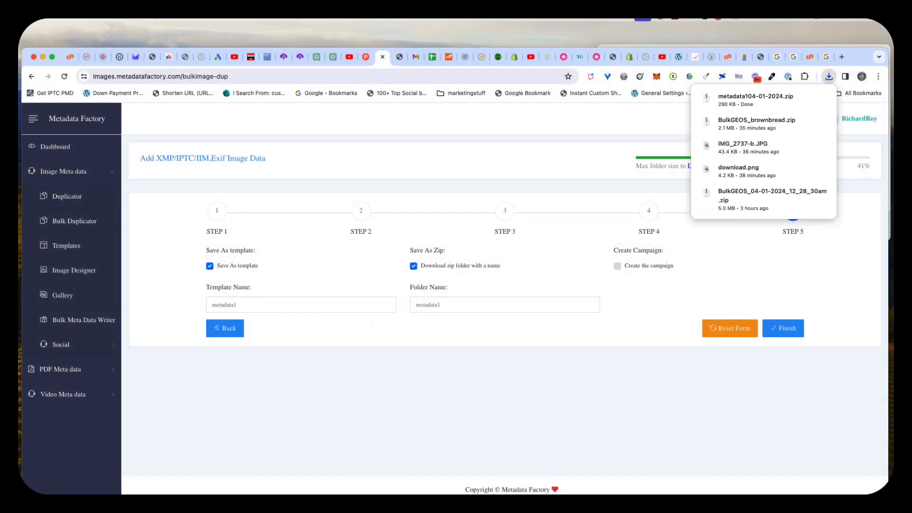
Step: Switch to Finder, extract metadata104-01-2024.zip in the metadatafactory folder, and enlarge the window around the extracted images
{"action": "key", "text": "super+Tab"}
{"action": "left_click_drag", "start_coordinate": [515, 173], "coordinate": [280, 185]}
{"action": "scroll", "coordinate": [332, 259], "scroll_direction": "left", "scroll_amount": 5}
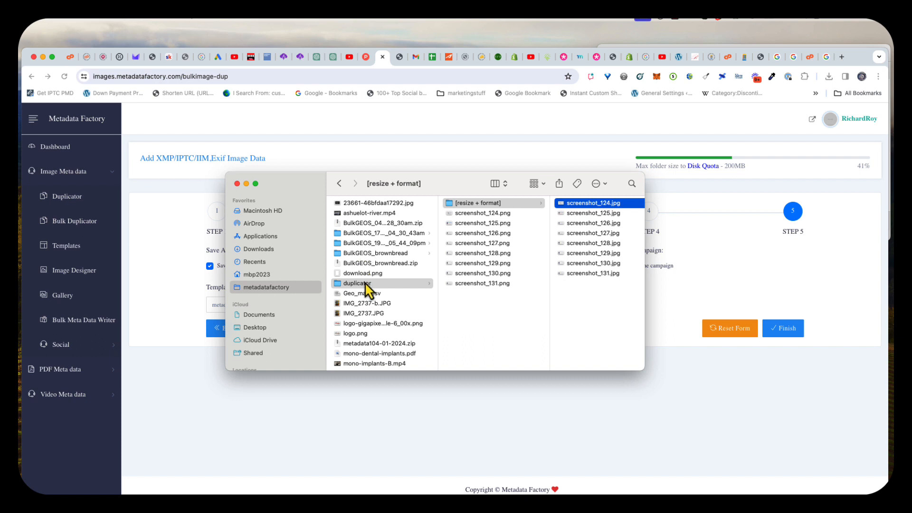
{"action": "scroll", "coordinate": [372, 325], "scroll_direction": "down", "scroll_amount": 2}
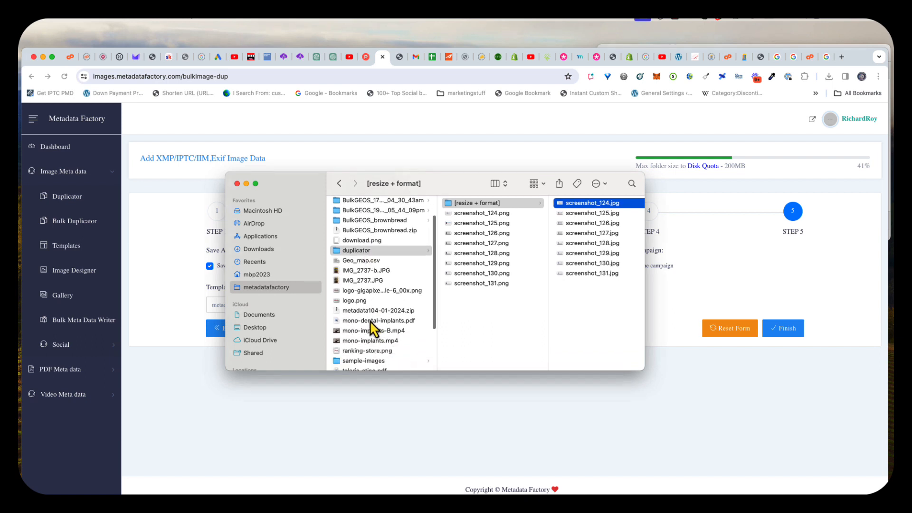
{"action": "left_click", "coordinate": [371, 312]}
{"action": "right_click", "coordinate": [371, 312]}
{"action": "left_click", "coordinate": [381, 295]}
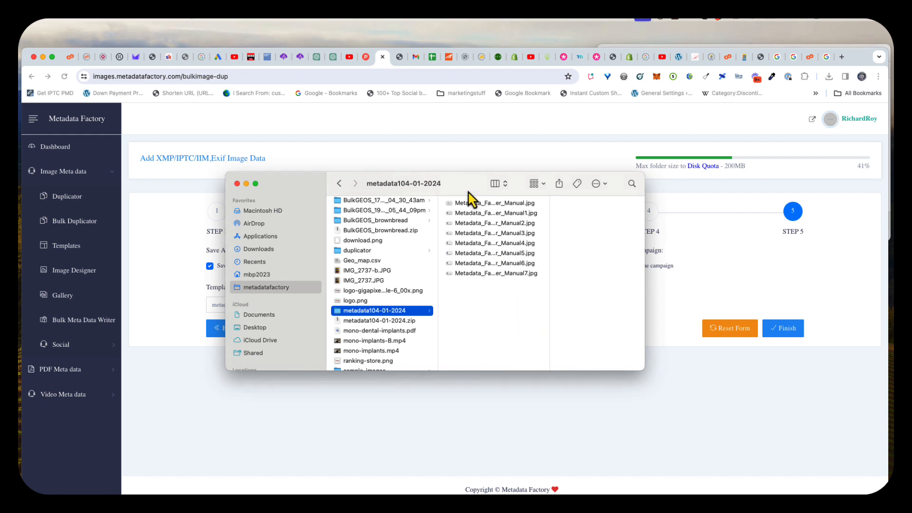
{"action": "left_click_drag", "start_coordinate": [467, 189], "coordinate": [328, 152]}
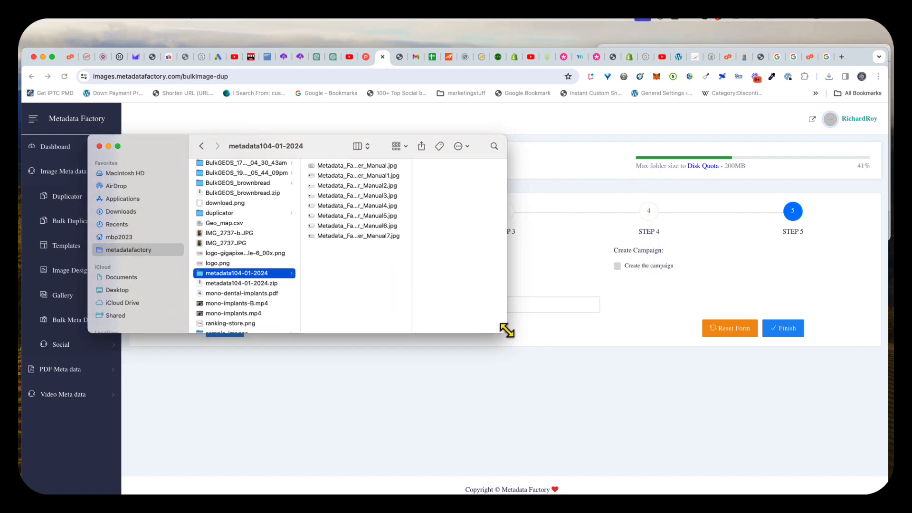
{"action": "left_click_drag", "start_coordinate": [507, 330], "coordinate": [773, 387]}
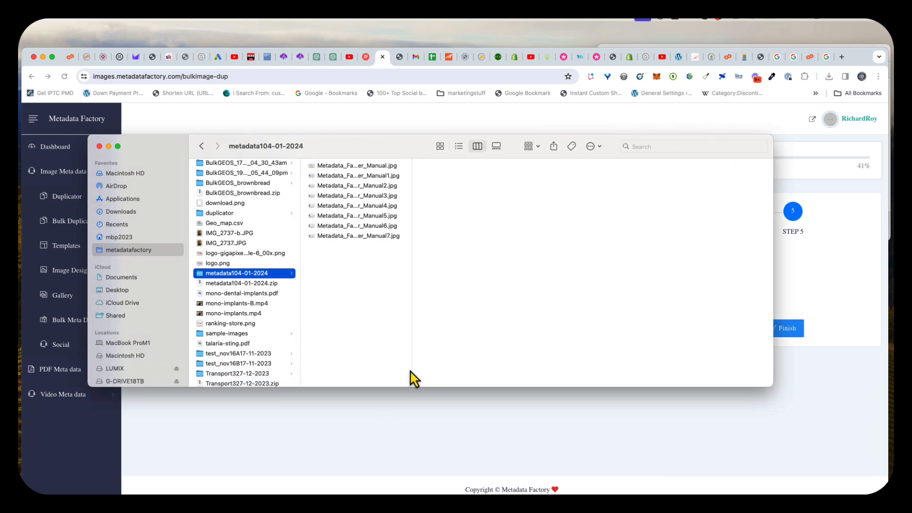
Step: Preview the extracted JPEGs in the metadata104-01-2024 folder with their full file names shown, ending with Metadata_Factory_User_Manual.jpg, and return to Metadata Factory in the browser
{"action": "left_click_drag", "start_coordinate": [411, 380], "coordinate": [528, 376]}
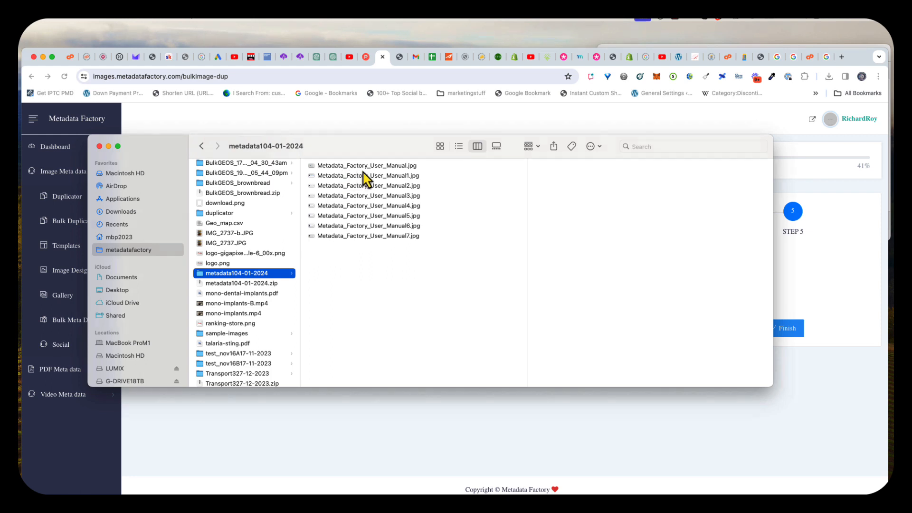
{"action": "left_click", "coordinate": [396, 177]}
{"action": "left_click", "coordinate": [396, 187]}
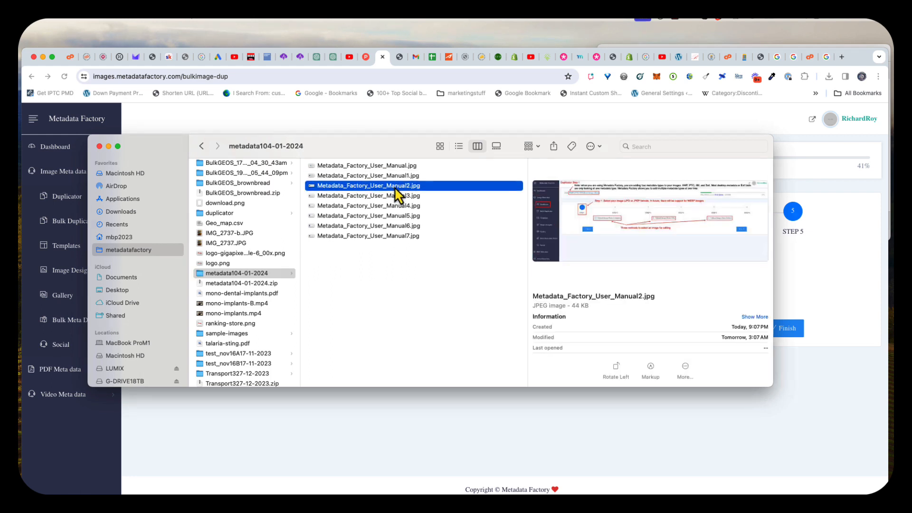
{"action": "key", "text": "Down"}
{"action": "key", "text": "Down"}
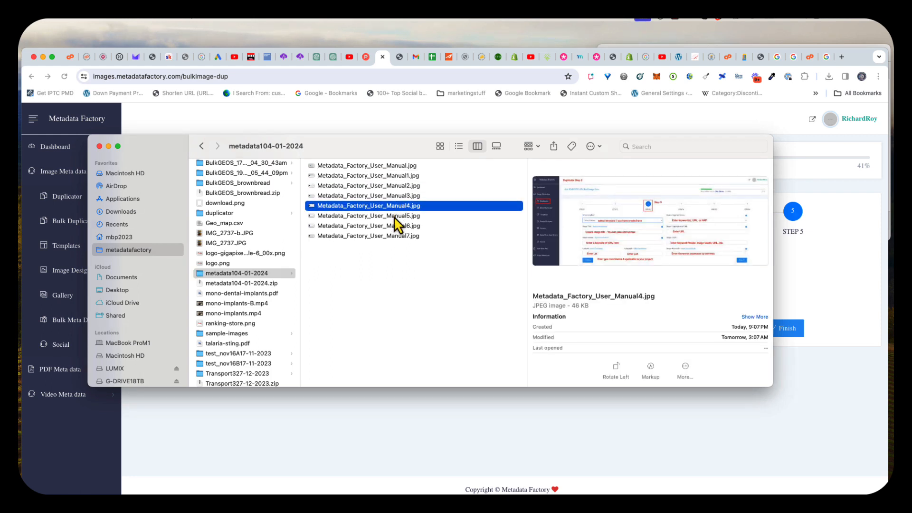
{"action": "key", "text": "Down"}
{"action": "key", "text": "Down"}
{"action": "key", "text": "Down"}
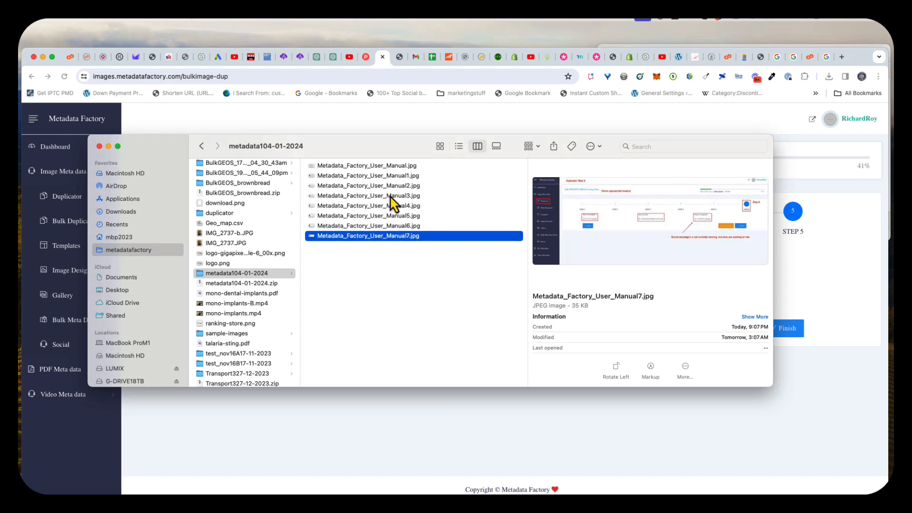
{"action": "left_click", "coordinate": [382, 166]}
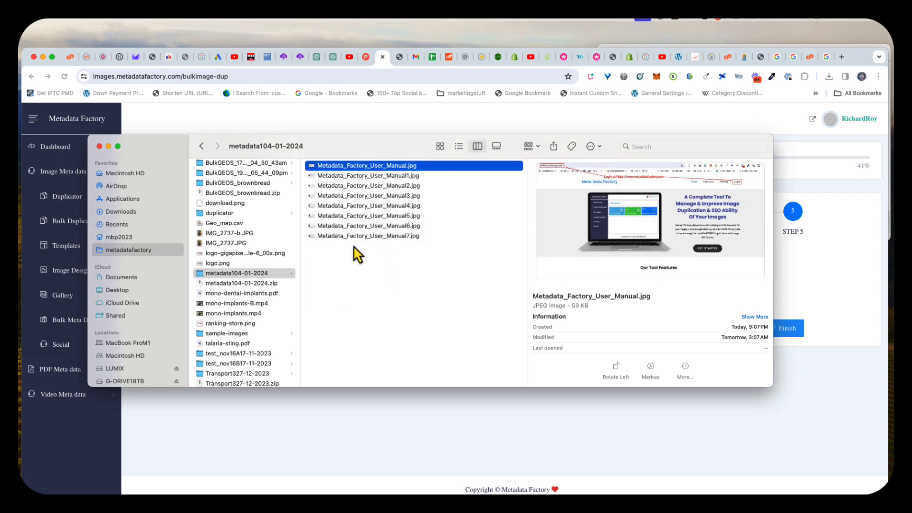
{"action": "left_click", "coordinate": [344, 438]}
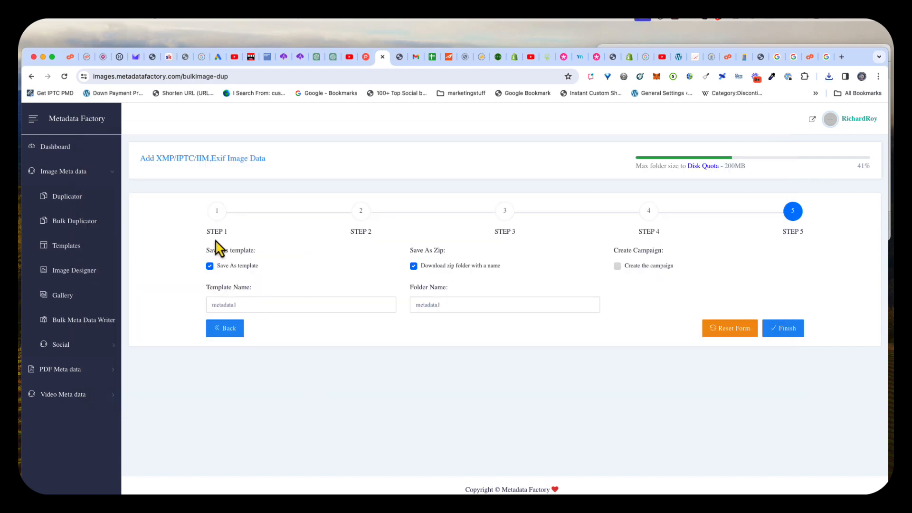